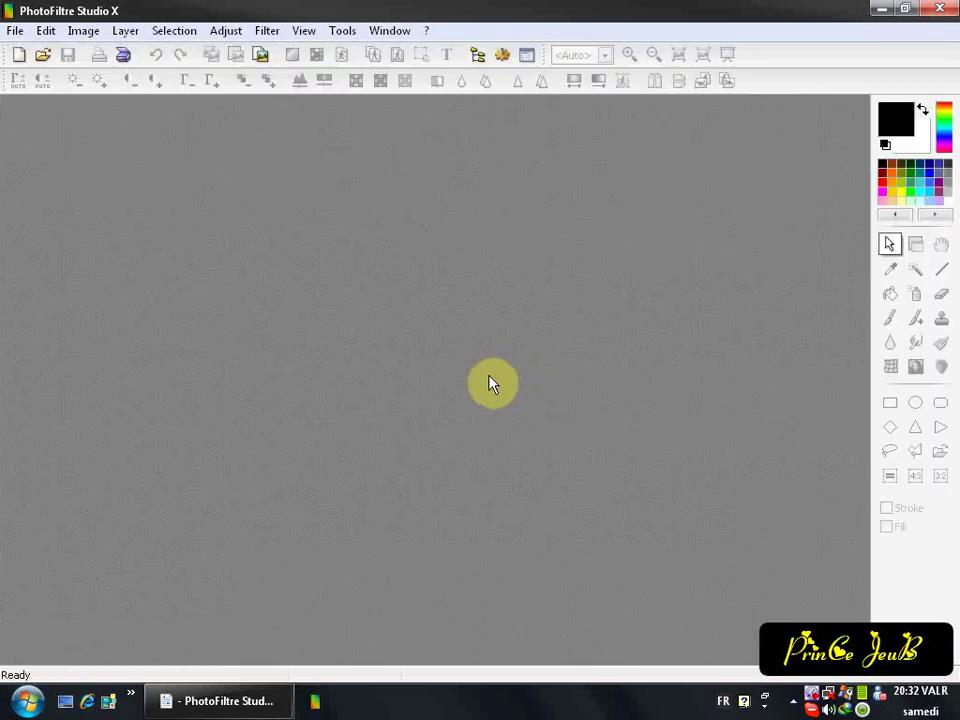
Open the image The Mentalist.jpg from the PiiC's folder.
{"action": "left_click", "coordinate": [42, 55]}
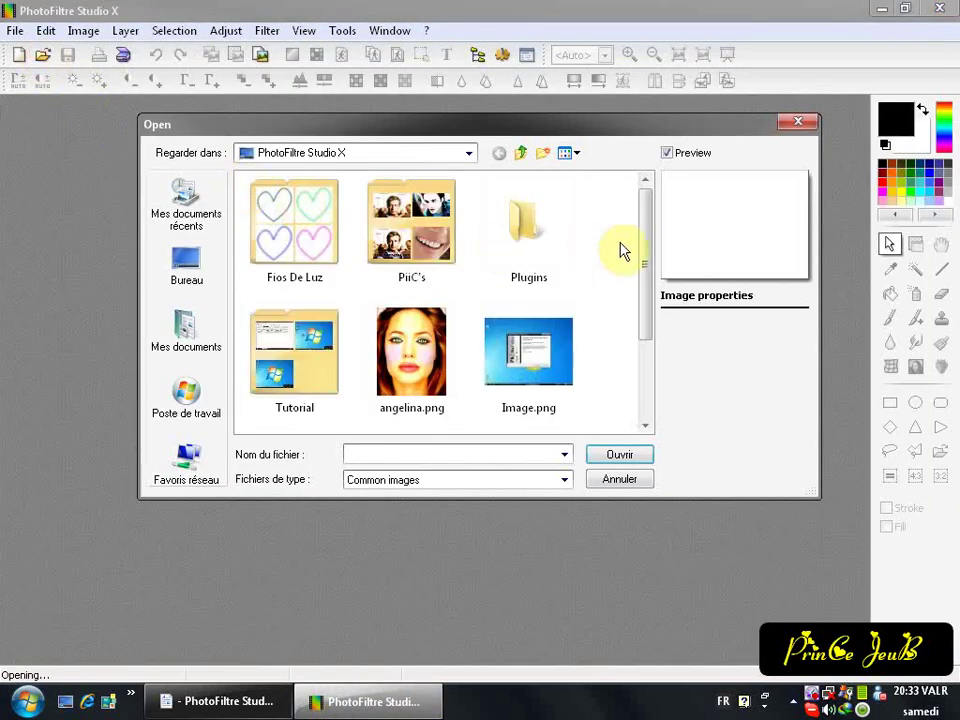
{"action": "double_click", "coordinate": [409, 250]}
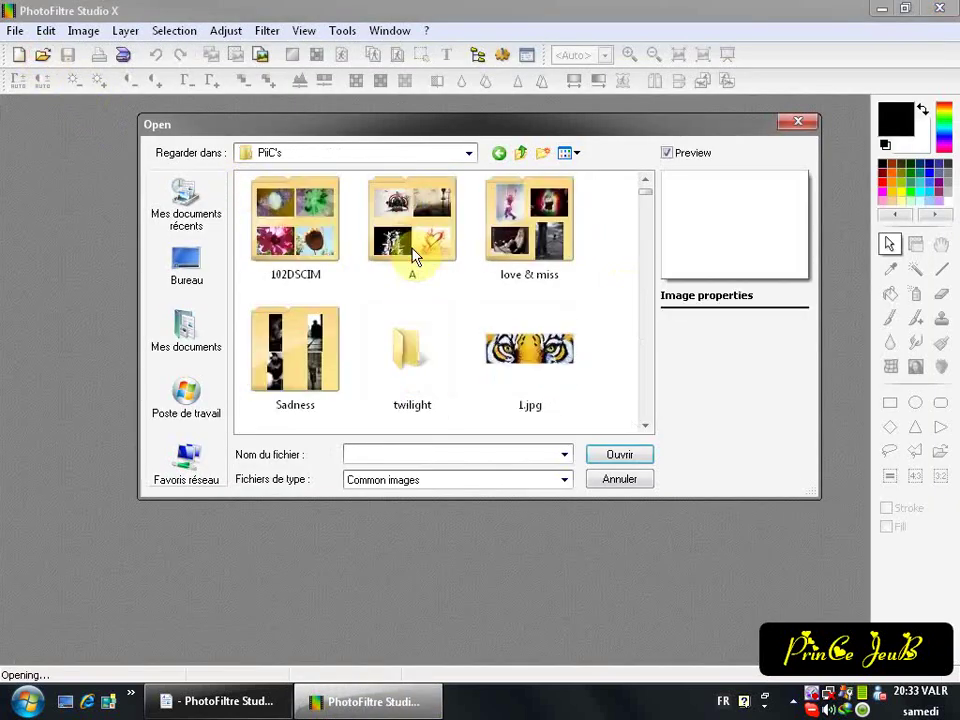
{"action": "left_click_drag", "start_coordinate": [647, 197], "coordinate": [645, 334]}
{"action": "left_click", "coordinate": [557, 263]}
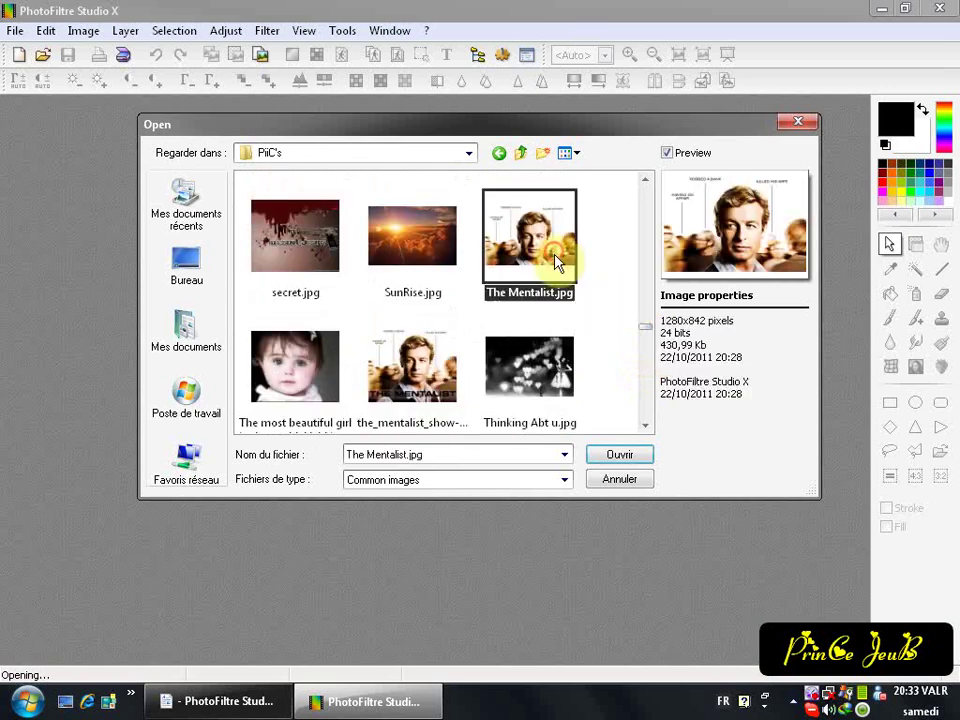
{"action": "left_click", "coordinate": [618, 454]}
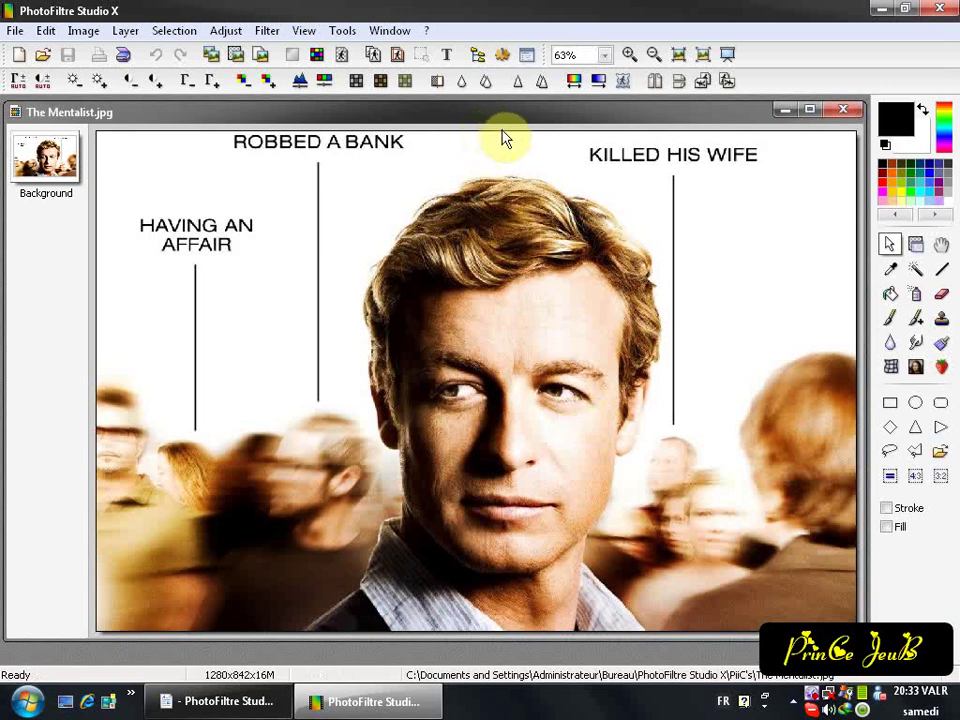
Select a full-height strip about 182 px wide over the left half of the face and turn everything outside it grayscale.
{"action": "left_click_drag", "start_coordinate": [503, 135], "coordinate": [405, 637]}
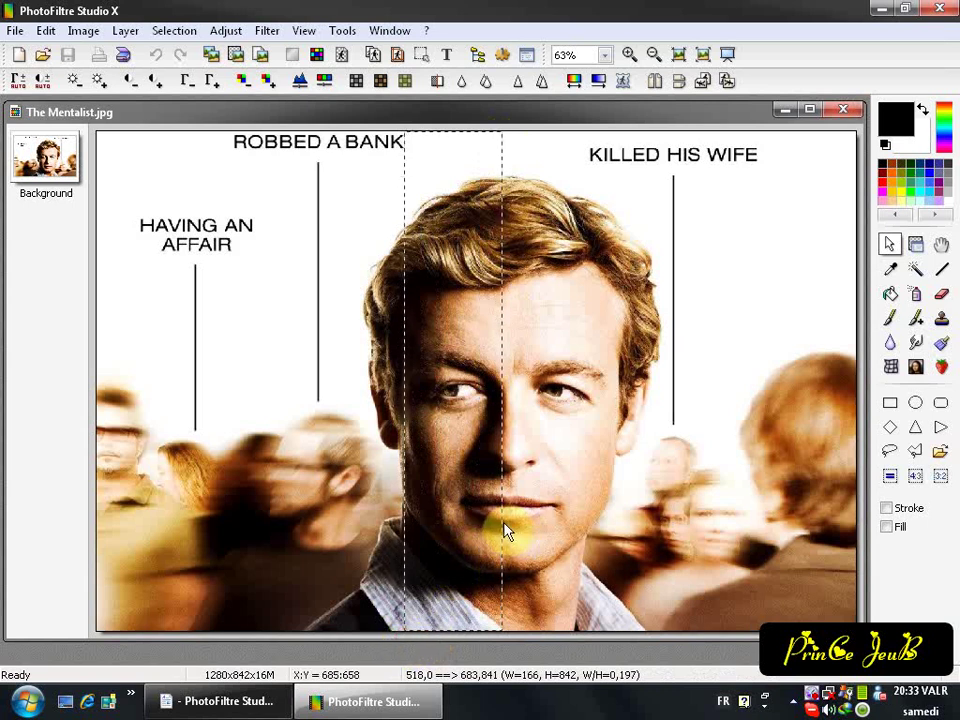
{"action": "left_click_drag", "start_coordinate": [502, 520], "coordinate": [512, 521]}
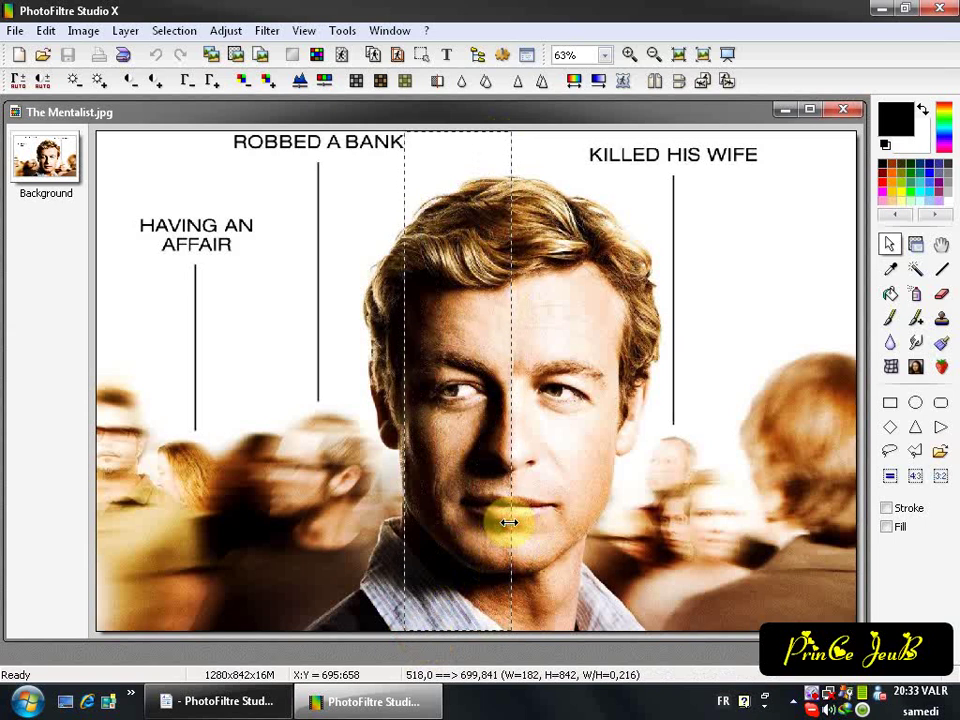
{"action": "left_click", "coordinate": [184, 32]}
{"action": "left_click", "coordinate": [196, 138]}
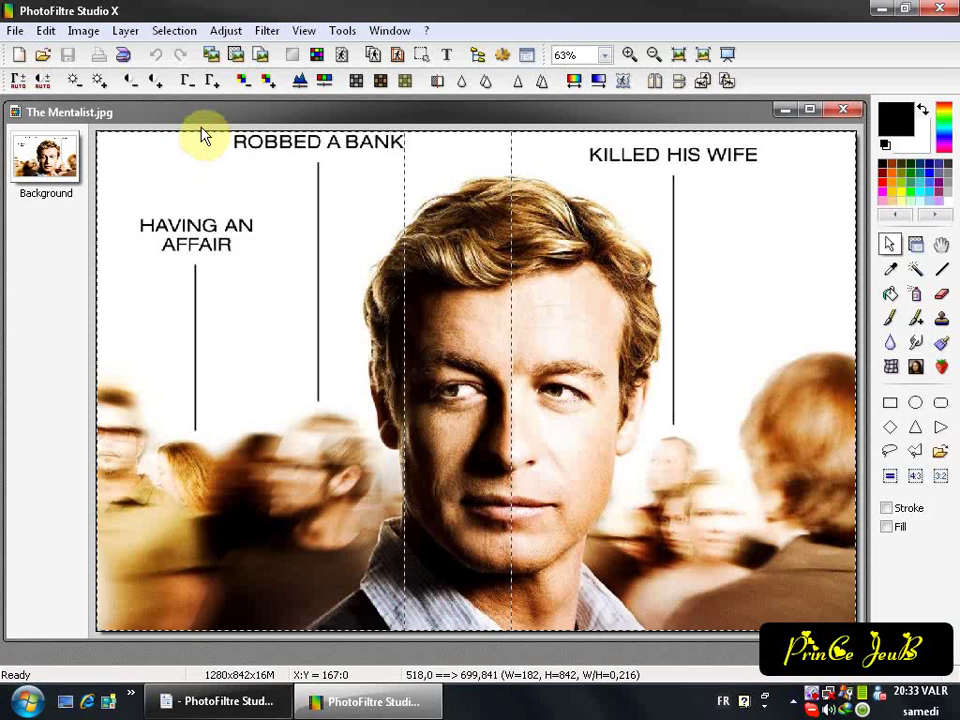
{"action": "left_click", "coordinate": [356, 80]}
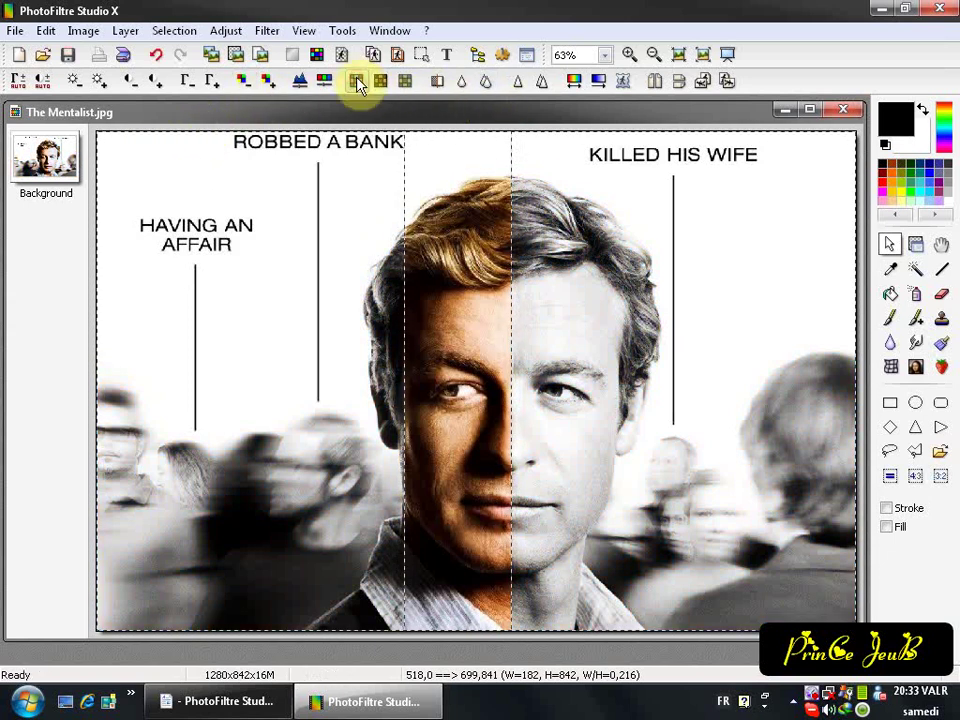
Lower the grayscale area's gamma once, raise it twice, undo one further decrease, and clear the selection.
{"action": "left_click", "coordinate": [183, 83]}
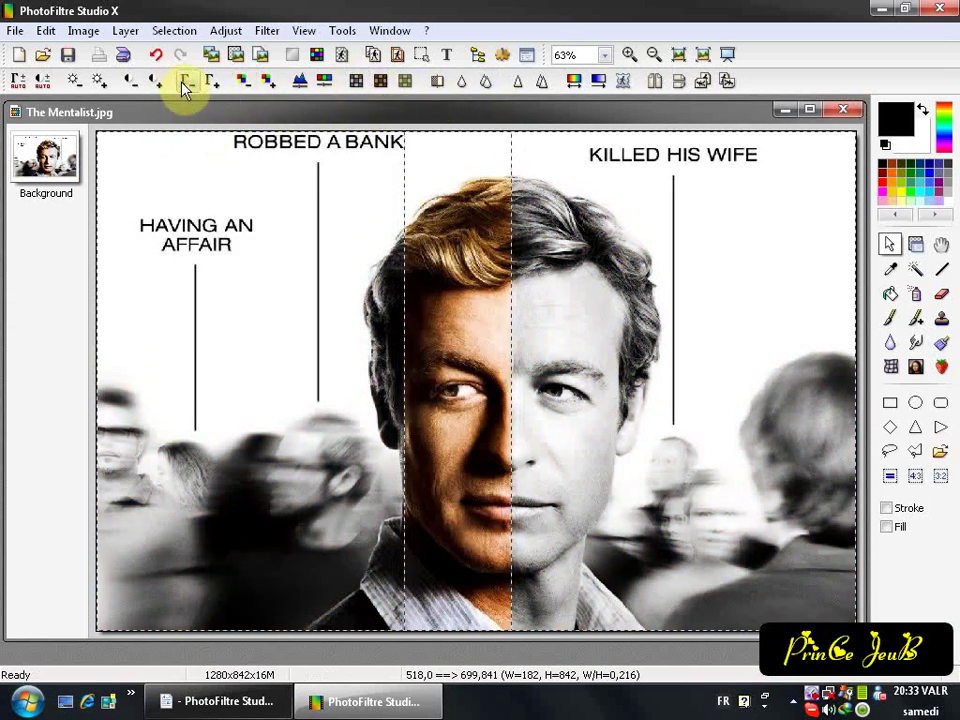
{"action": "left_click", "coordinate": [212, 81]}
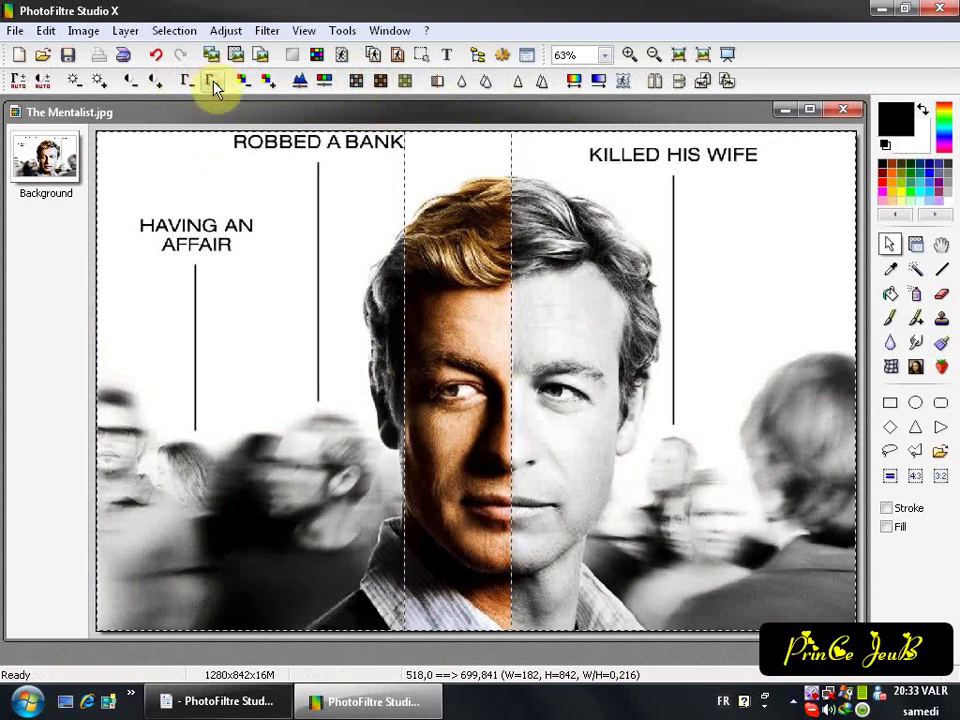
{"action": "left_click", "coordinate": [212, 81]}
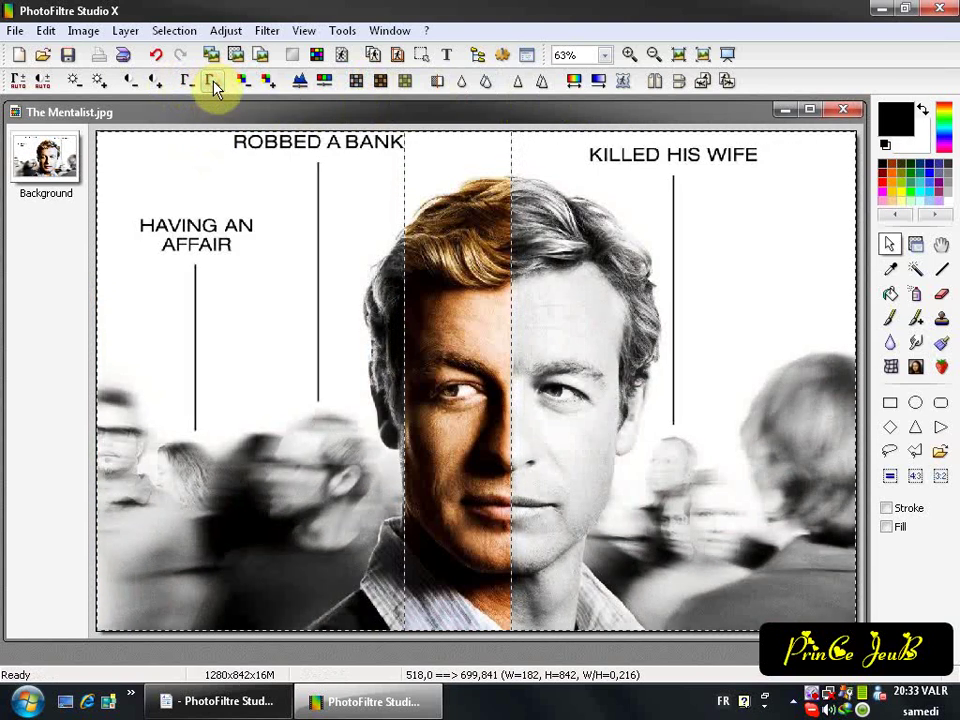
{"action": "left_click", "coordinate": [187, 84]}
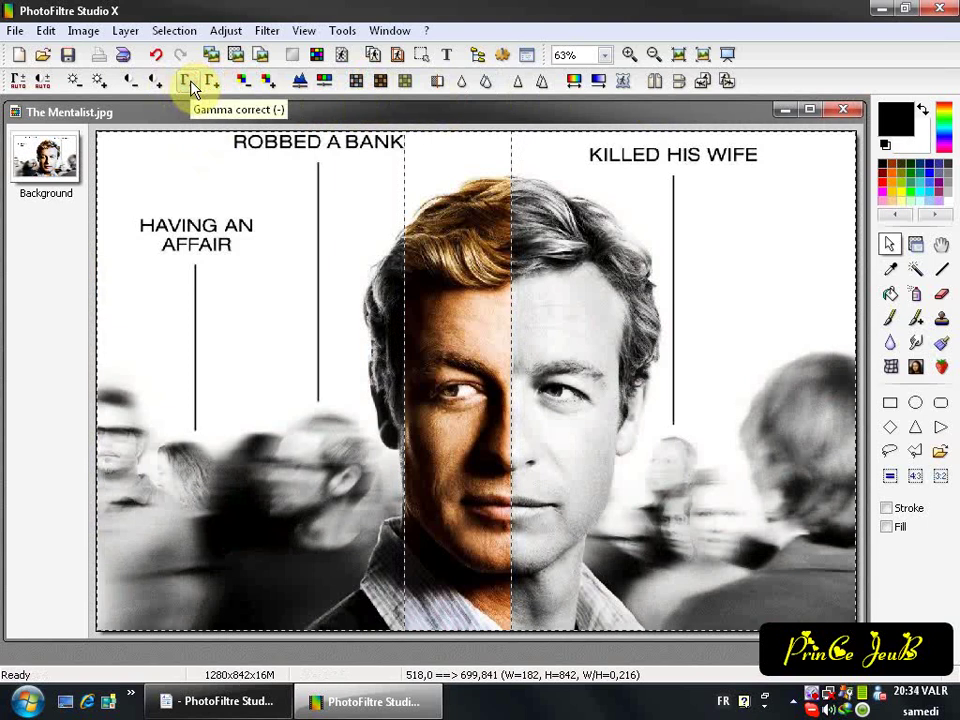
{"action": "right_click", "coordinate": [385, 227]}
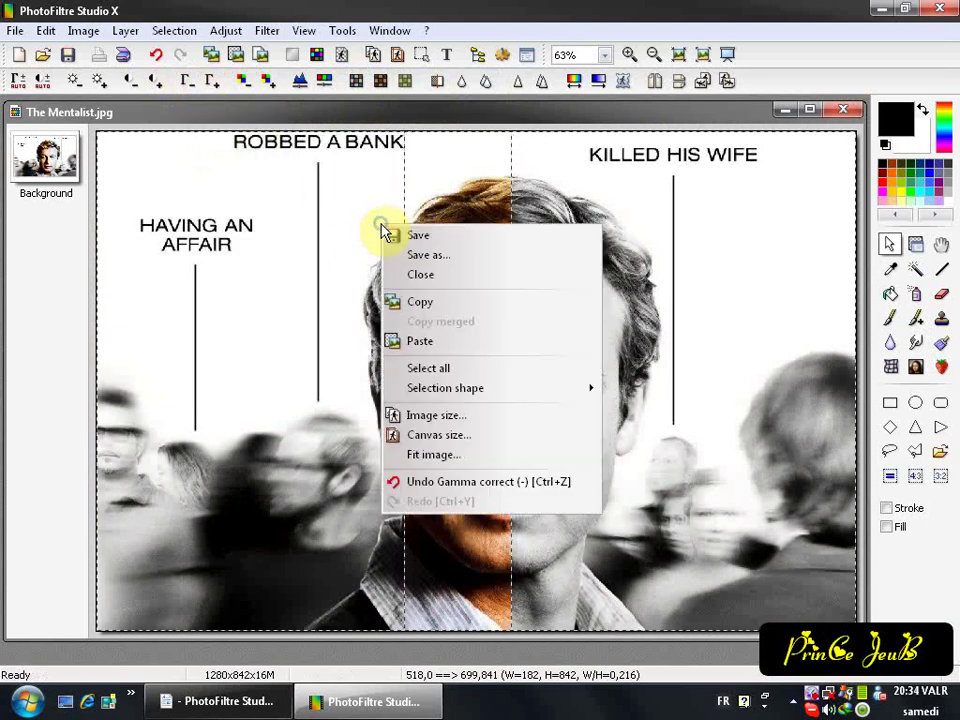
{"action": "left_click", "coordinate": [440, 485]}
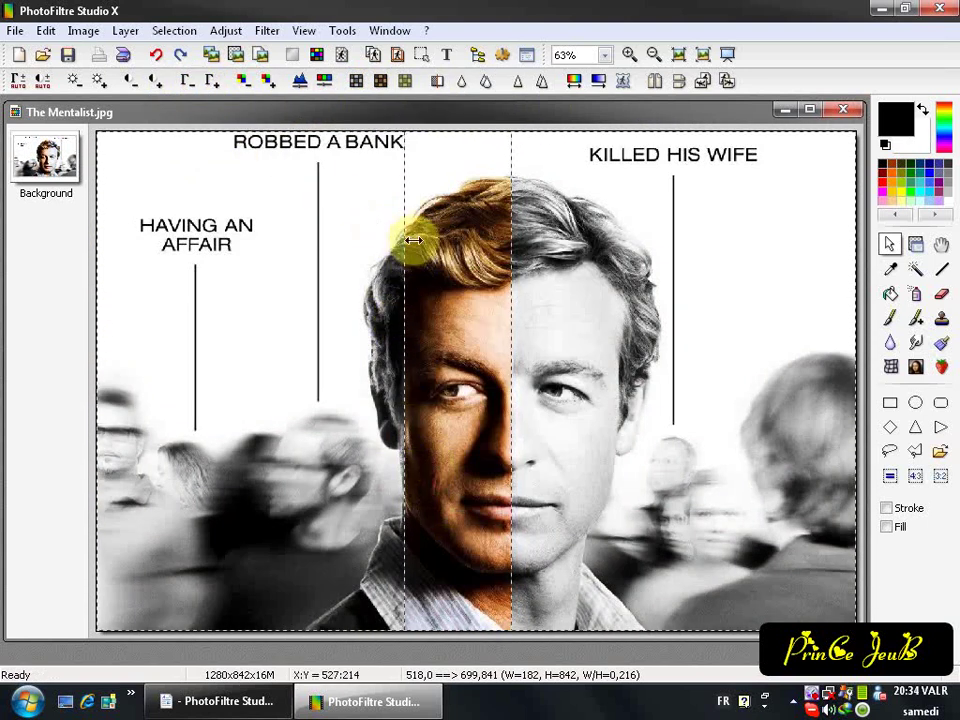
{"action": "left_click", "coordinate": [332, 283]}
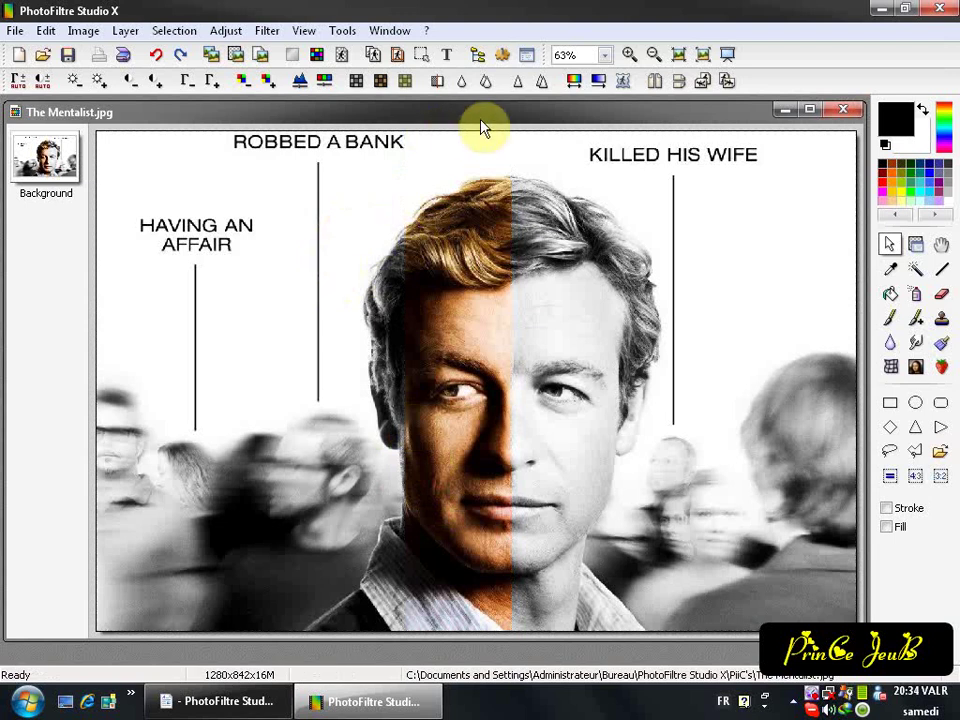
Draw black vertical lines, width 5 and opacity 50, over the full image height along both edges of the coloured strip.
{"action": "left_click", "coordinate": [941, 268]}
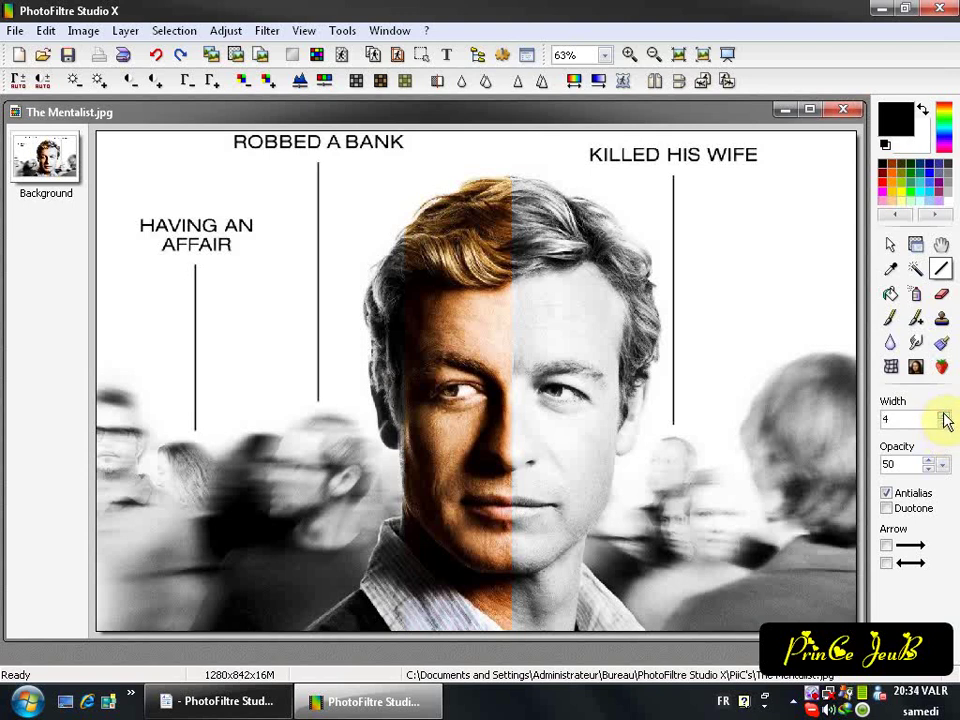
{"action": "left_click", "coordinate": [928, 468]}
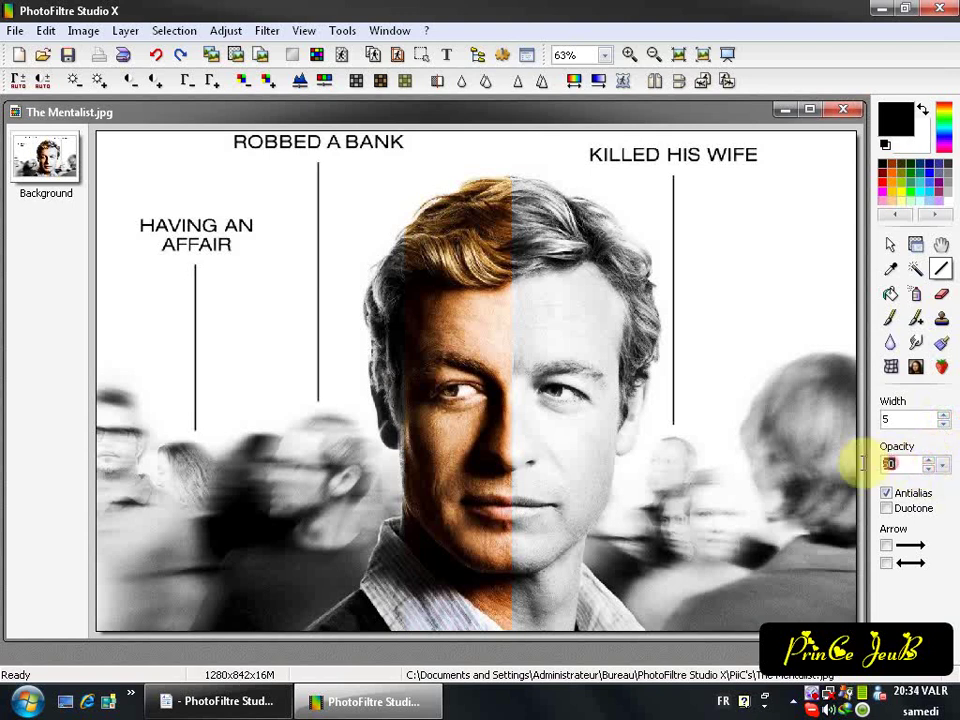
{"action": "left_click", "coordinate": [888, 494]}
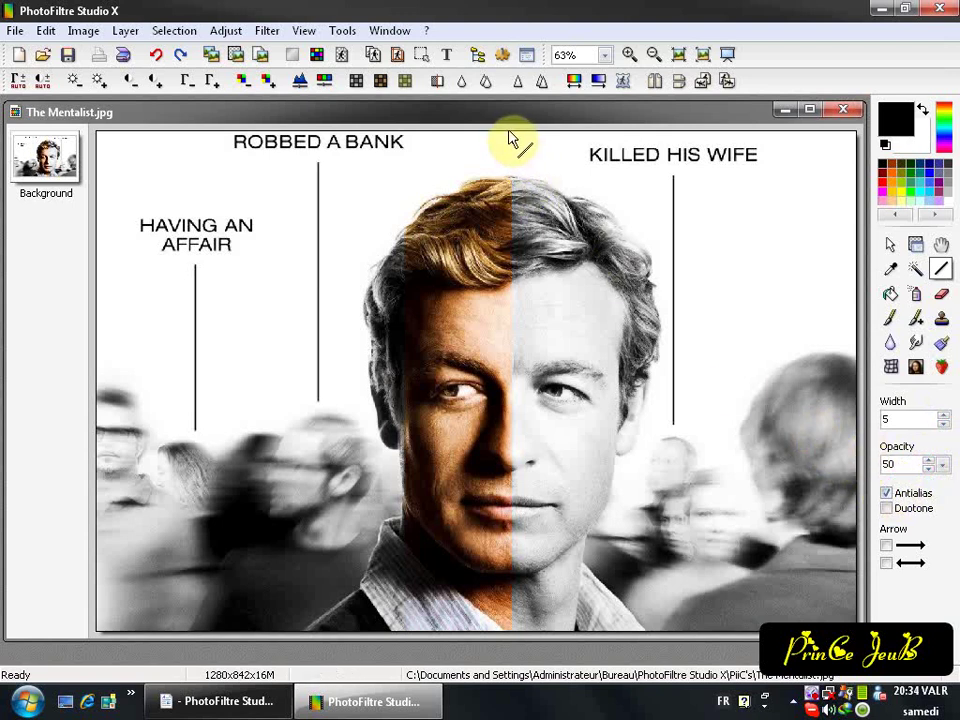
{"action": "left_click_drag", "start_coordinate": [508, 135], "coordinate": [510, 249]}
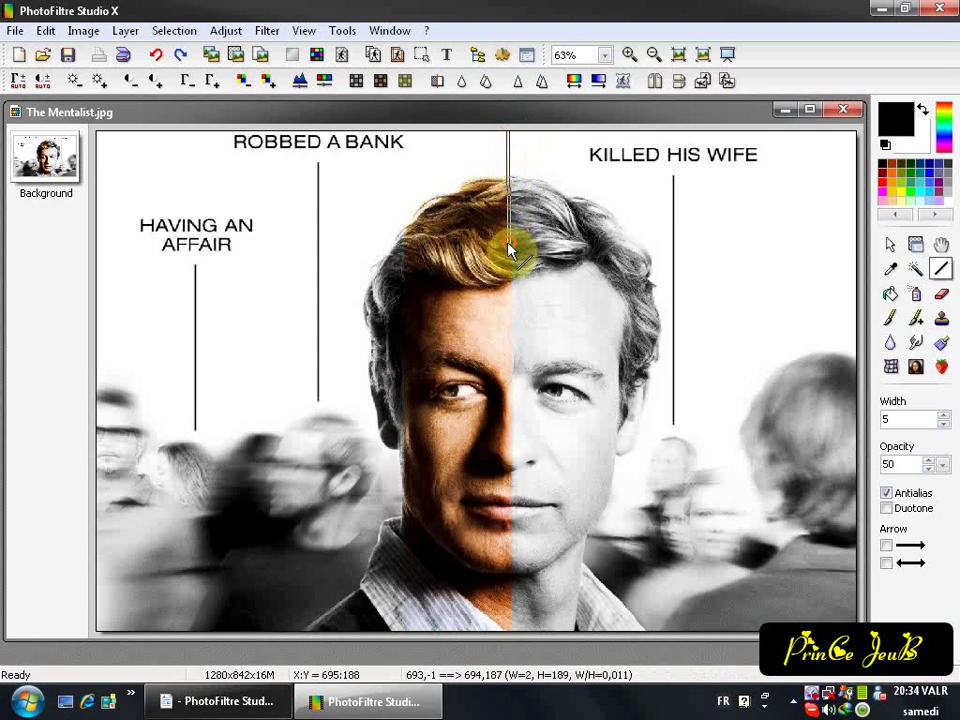
{"action": "left_click", "coordinate": [158, 57]}
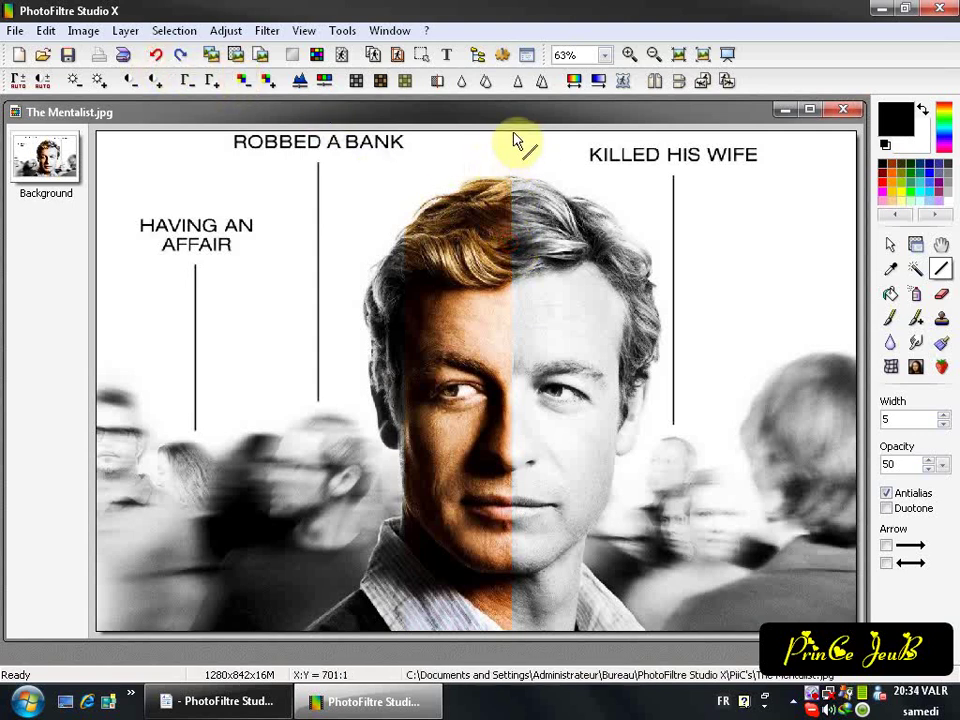
{"action": "left_click_drag", "start_coordinate": [510, 132], "coordinate": [508, 639]}
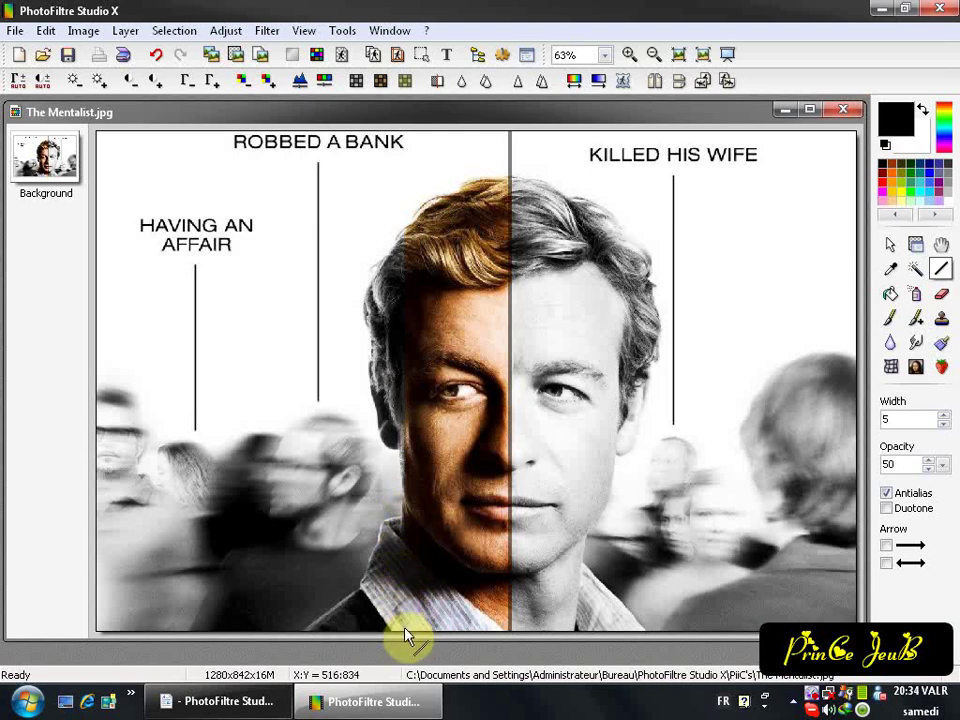
{"action": "left_click_drag", "start_coordinate": [407, 637], "coordinate": [410, 133]}
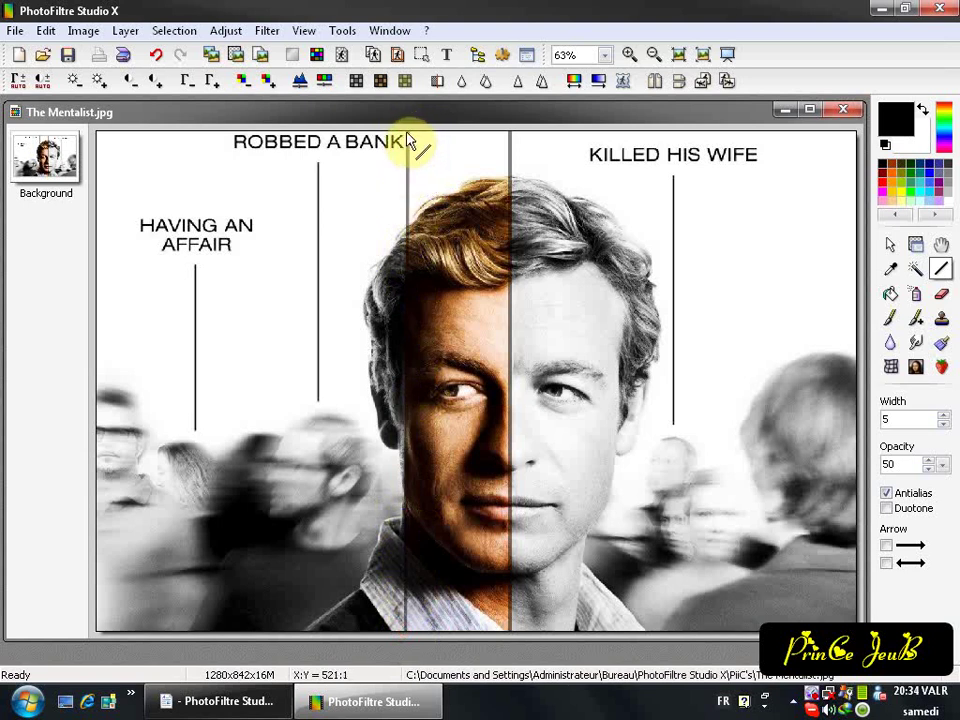
Draw horizontal lines along the image's top edge, from the coloured strip's left edge to the right corner.
{"action": "left_click_drag", "start_coordinate": [407, 132], "coordinate": [512, 132]}
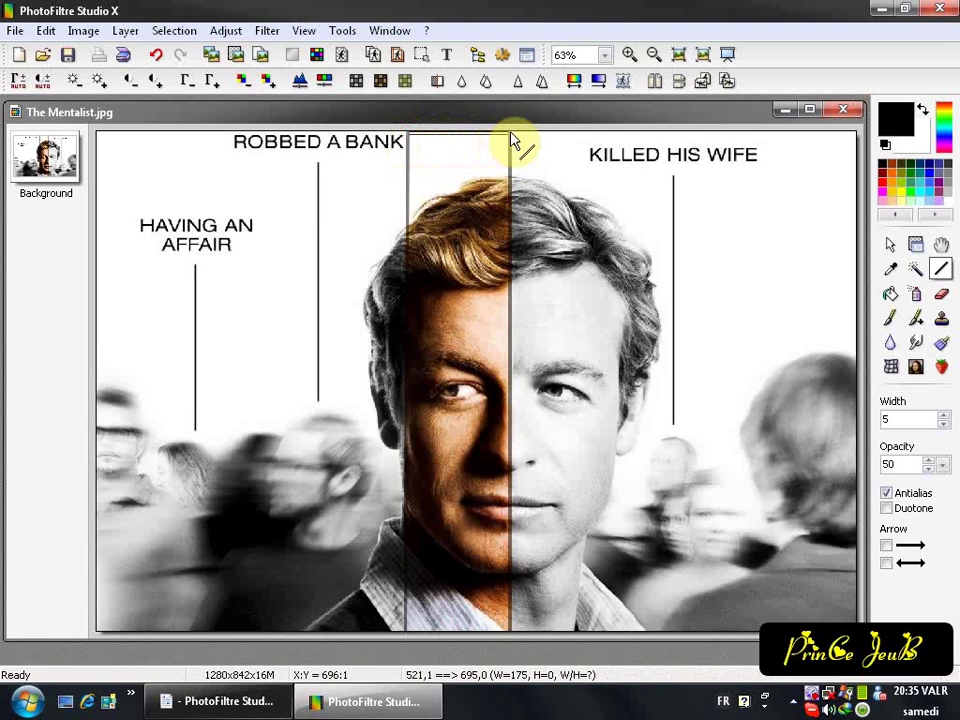
{"action": "left_click_drag", "start_coordinate": [511, 133], "coordinate": [856, 134]}
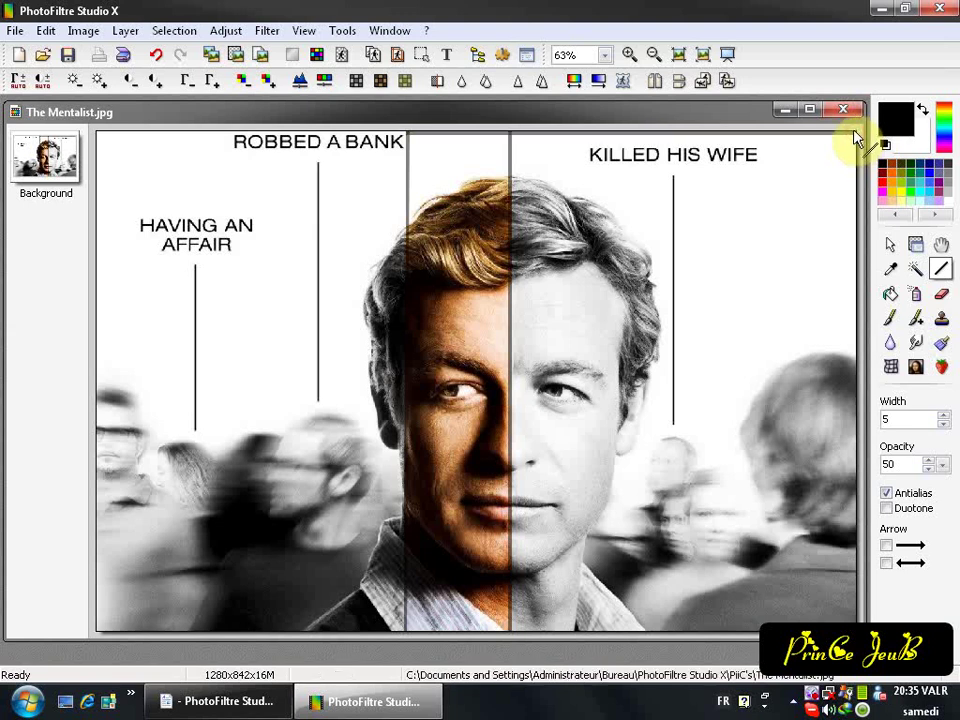
{"action": "left_click_drag", "start_coordinate": [853, 133], "coordinate": [853, 147]}
{"action": "left_click", "coordinate": [155, 54]}
{"action": "left_click_drag", "start_coordinate": [853, 133], "coordinate": [853, 156]}
{"action": "left_click", "coordinate": [160, 57]}
{"action": "left_click_drag", "start_coordinate": [853, 135], "coordinate": [853, 155]}
{"action": "left_click", "coordinate": [155, 54]}
{"action": "left_click_drag", "start_coordinate": [855, 135], "coordinate": [853, 357]}
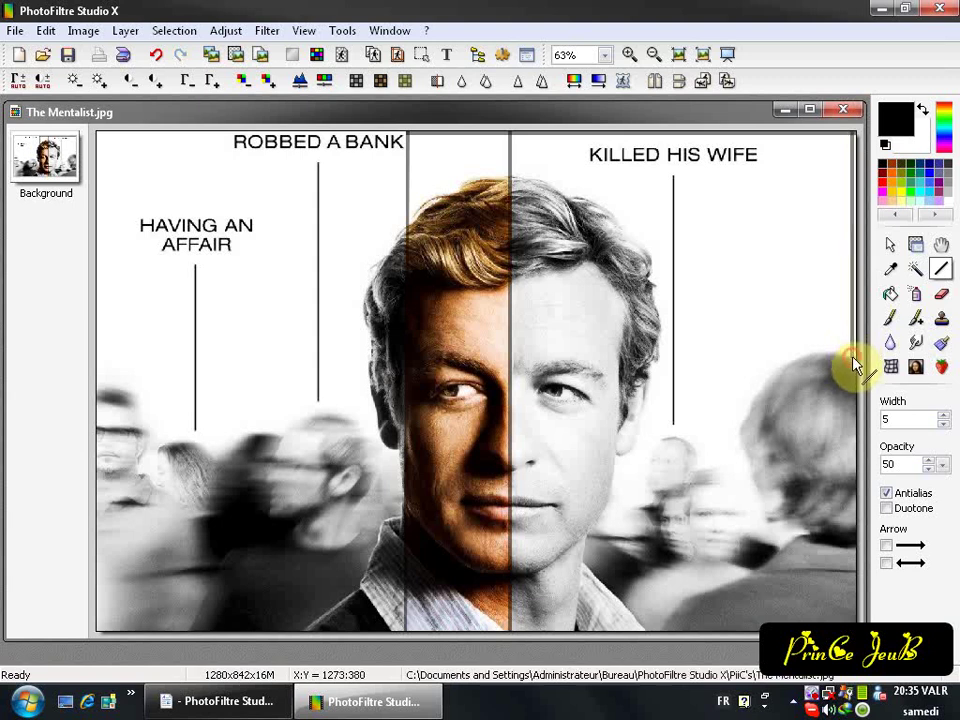
{"action": "left_click", "coordinate": [155, 55]}
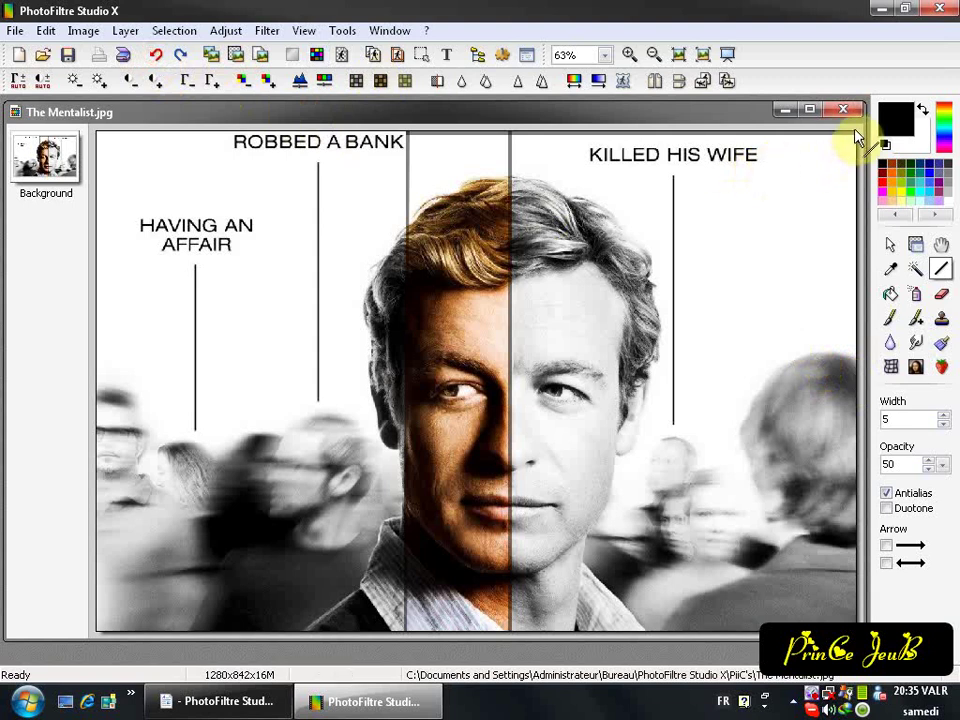
Draw border lines down the right edge to the blurred head, and from ROBBED A BANK along the top and left edges.
{"action": "left_click_drag", "start_coordinate": [853, 130], "coordinate": [853, 142]}
{"action": "mouse_move", "coordinate": [854, 130]}
{"action": "left_mouse_down"}
{"action": "mouse_move", "coordinate": [863, 315]}
{"action": "mouse_move", "coordinate": [853, 361]}
{"action": "left_mouse_up"}
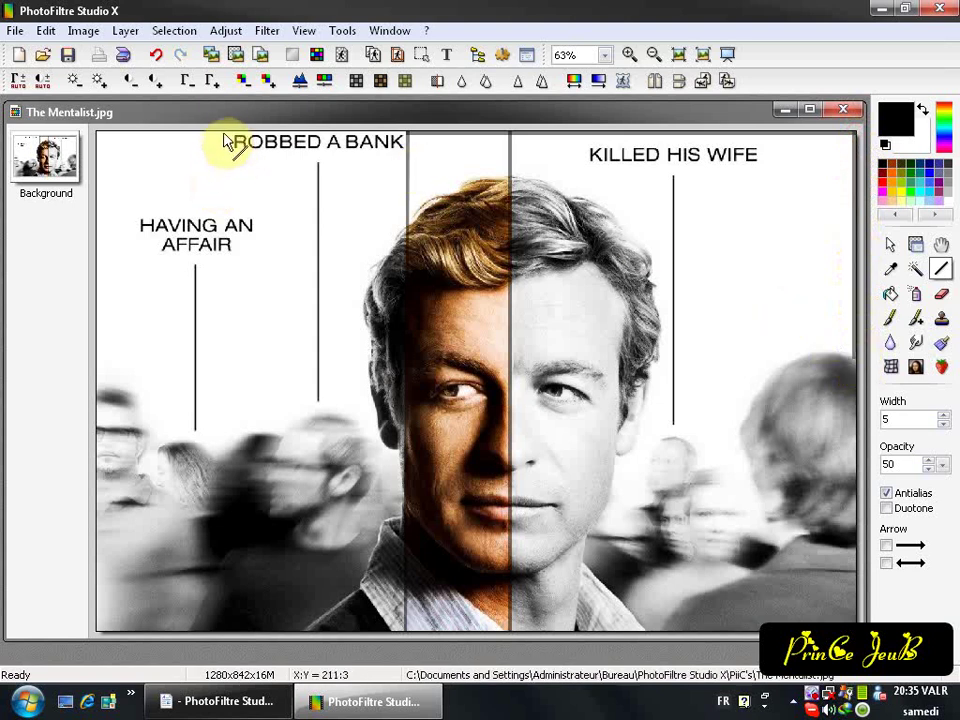
{"action": "mouse_move", "coordinate": [233, 140]}
{"action": "left_mouse_down"}
{"action": "mouse_move", "coordinate": [111, 143]}
{"action": "mouse_move", "coordinate": [96, 133]}
{"action": "mouse_move", "coordinate": [99, 397]}
{"action": "left_mouse_up"}
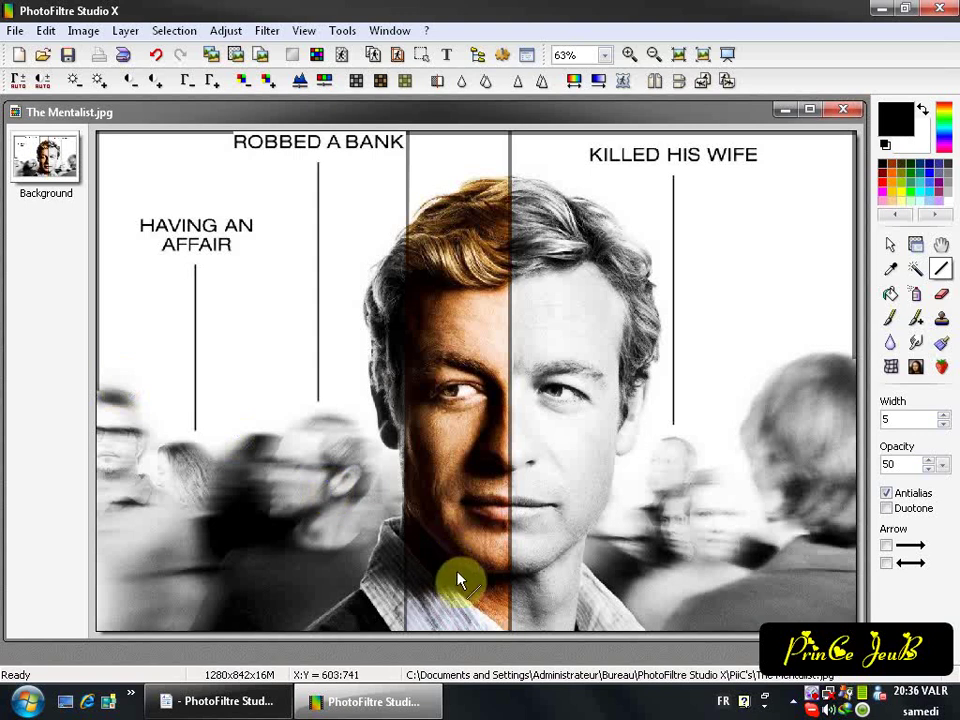
Draw two horizontal lines from the strip's right edge to the image's right edge, along the bottom and at chin height.
{"action": "left_click_drag", "start_coordinate": [508, 634], "coordinate": [856, 634]}
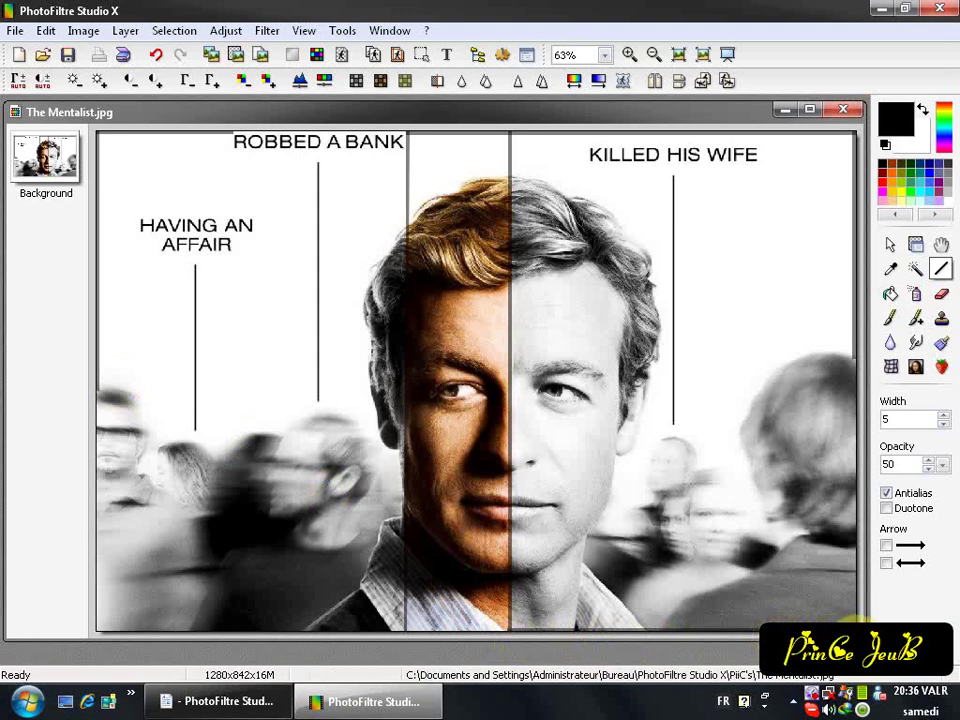
{"action": "left_click", "coordinate": [854, 628]}
{"action": "left_click_drag", "start_coordinate": [509, 545], "coordinate": [857, 545]}
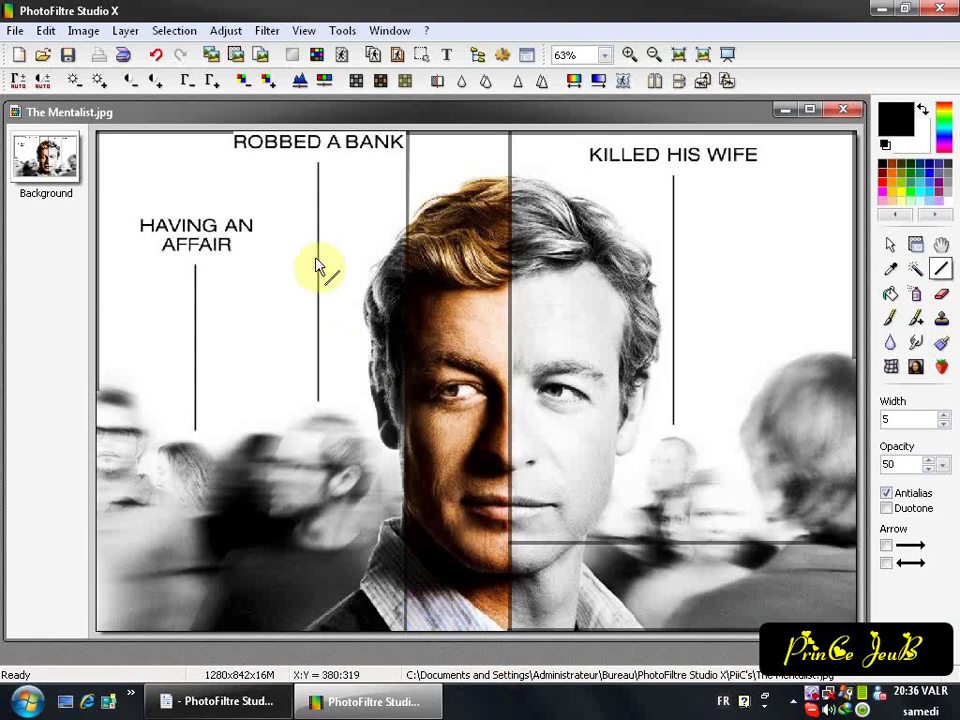
Add the title text "The MenTàLiSt" in grey Fiolex Girls at size 30, with a black stroke.
{"action": "left_click", "coordinate": [446, 54]}
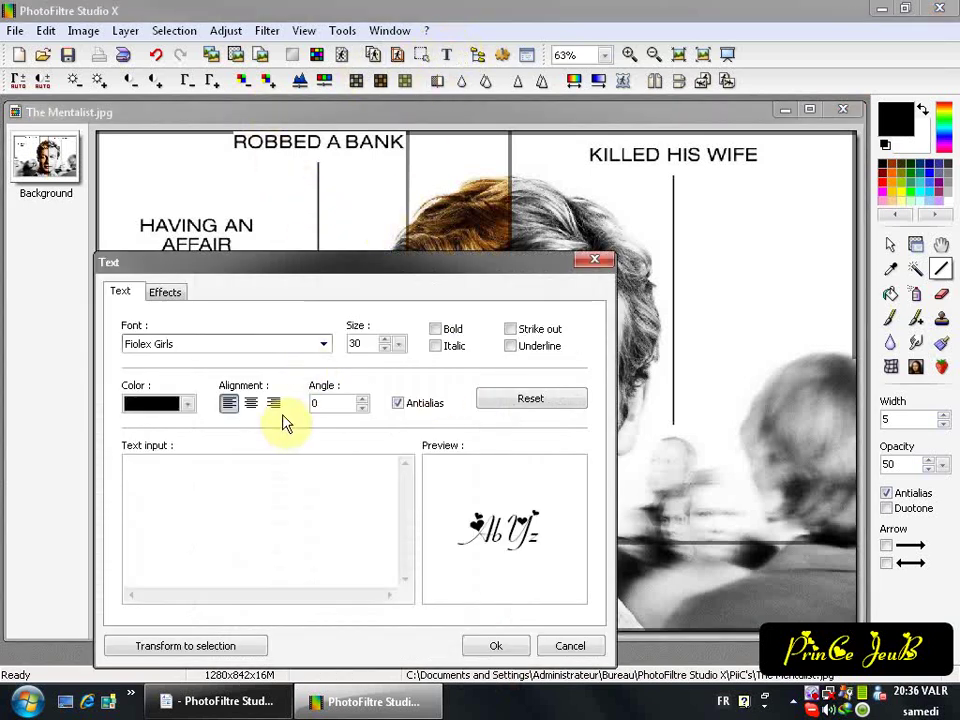
{"action": "type", "text": "The MenTaLiSt"}
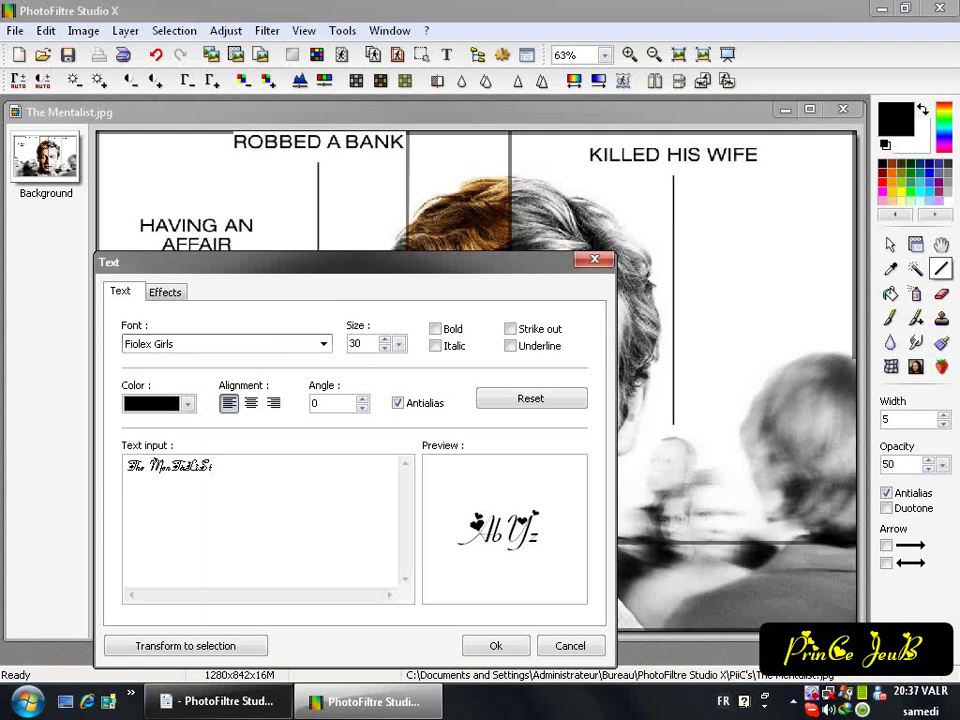
{"action": "left_click", "coordinate": [165, 292]}
{"action": "left_click", "coordinate": [120, 292]}
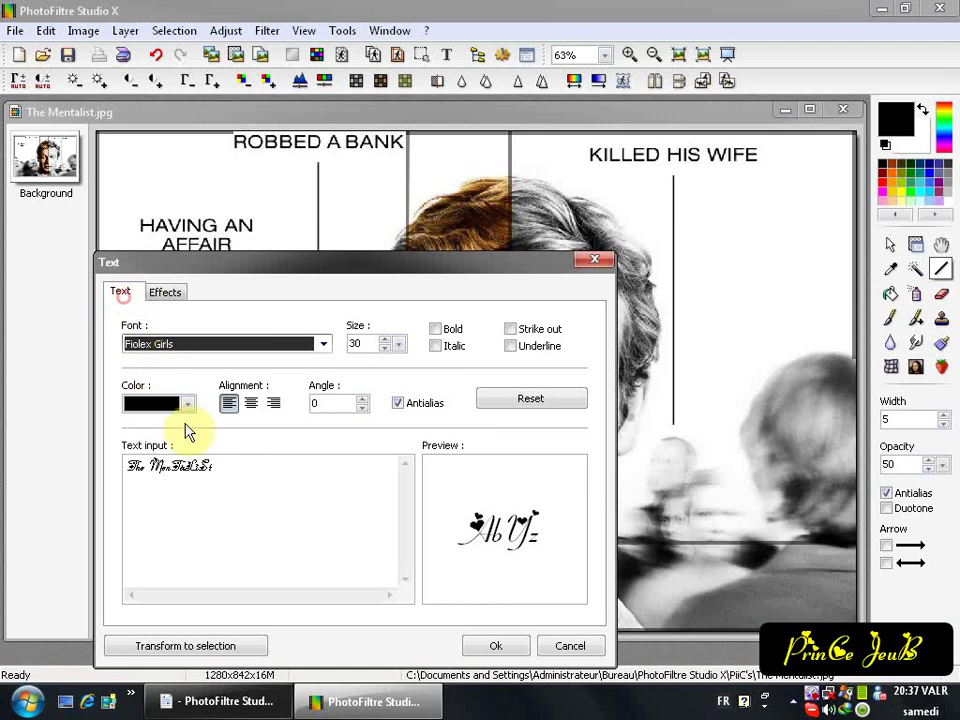
{"action": "left_click", "coordinate": [187, 403]}
{"action": "left_click", "coordinate": [255, 482]}
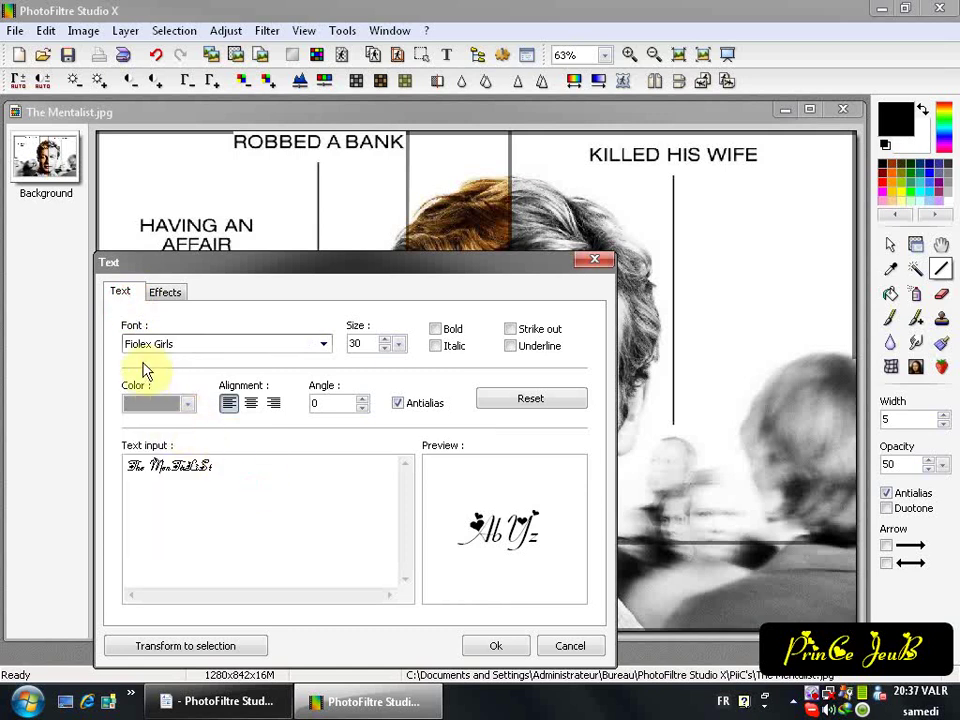
{"action": "left_click", "coordinate": [163, 294]}
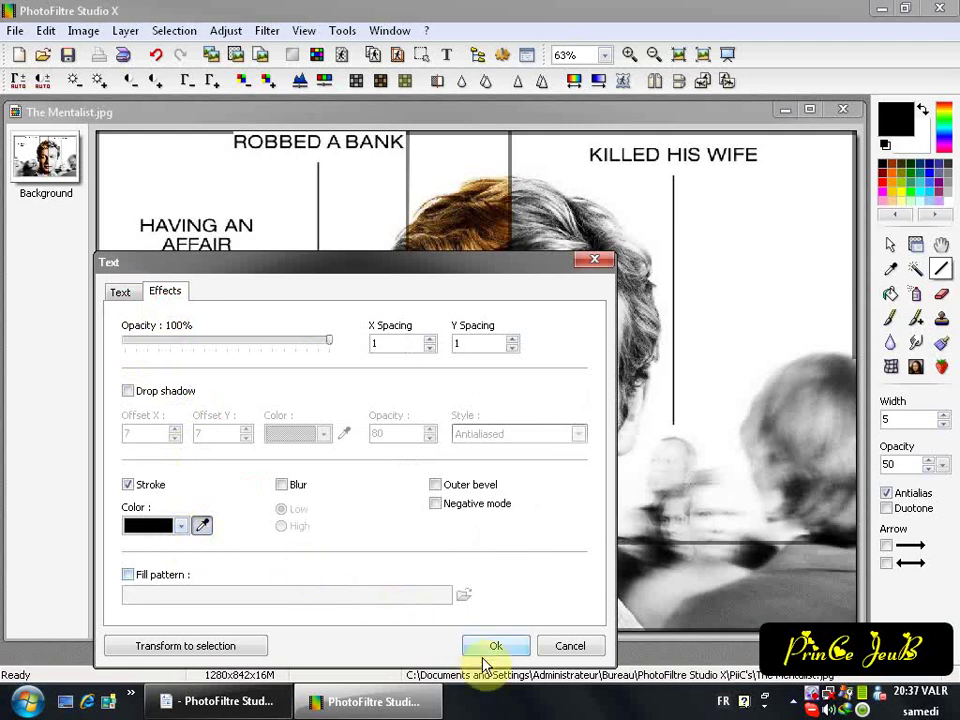
{"action": "left_click", "coordinate": [123, 292]}
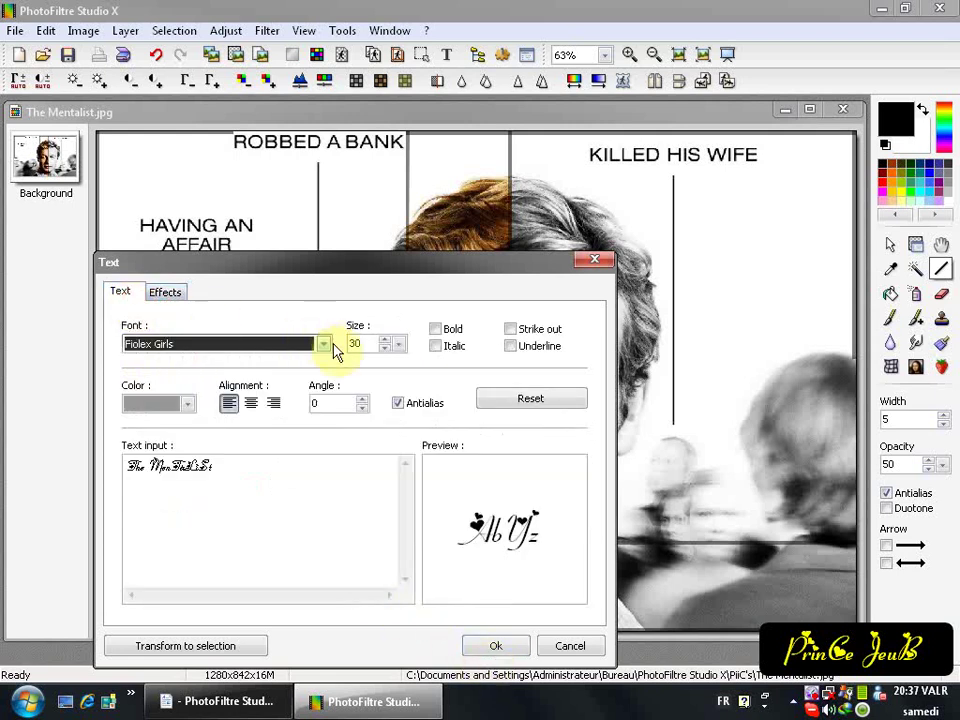
{"action": "left_click", "coordinate": [505, 643]}
Enlarge the title text to size 80.
{"action": "double_click", "coordinate": [67, 156]}
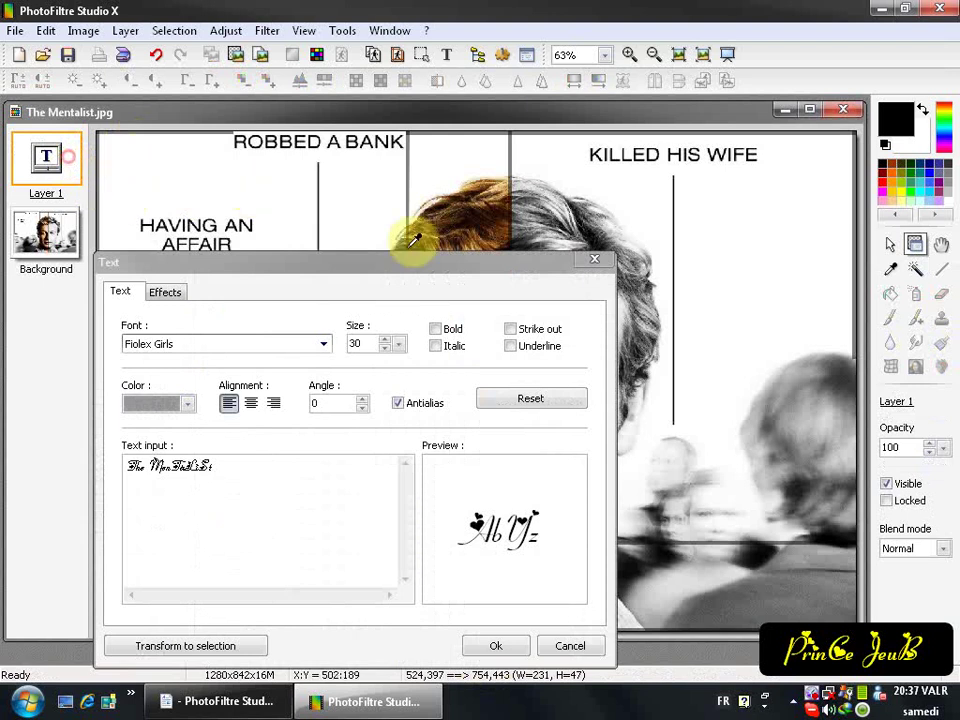
{"action": "left_click", "coordinate": [398, 345]}
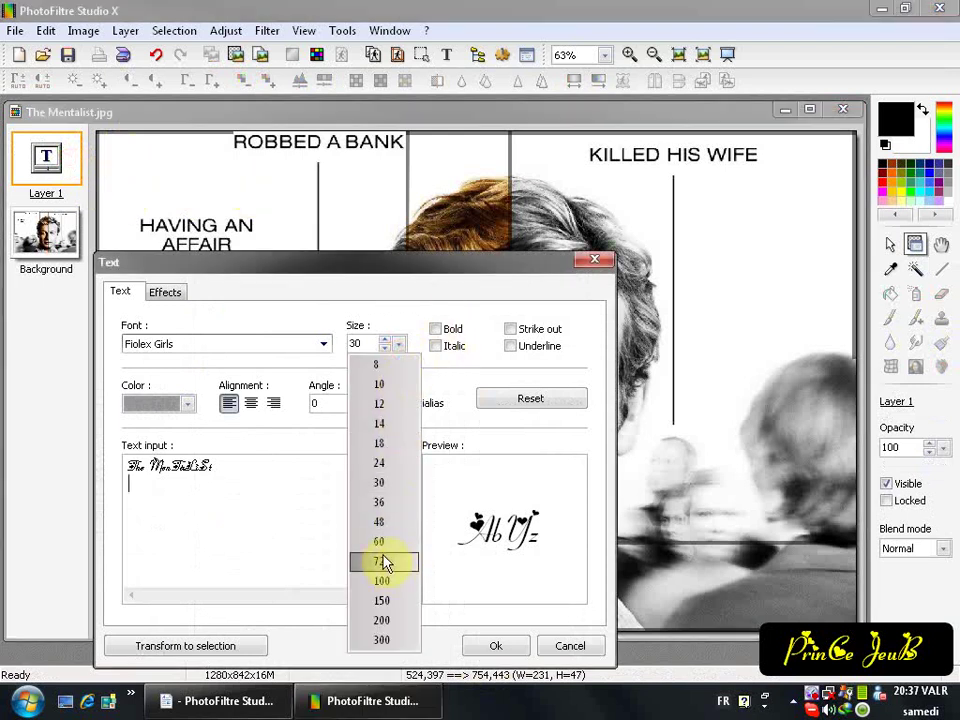
{"action": "left_click", "coordinate": [364, 343]}
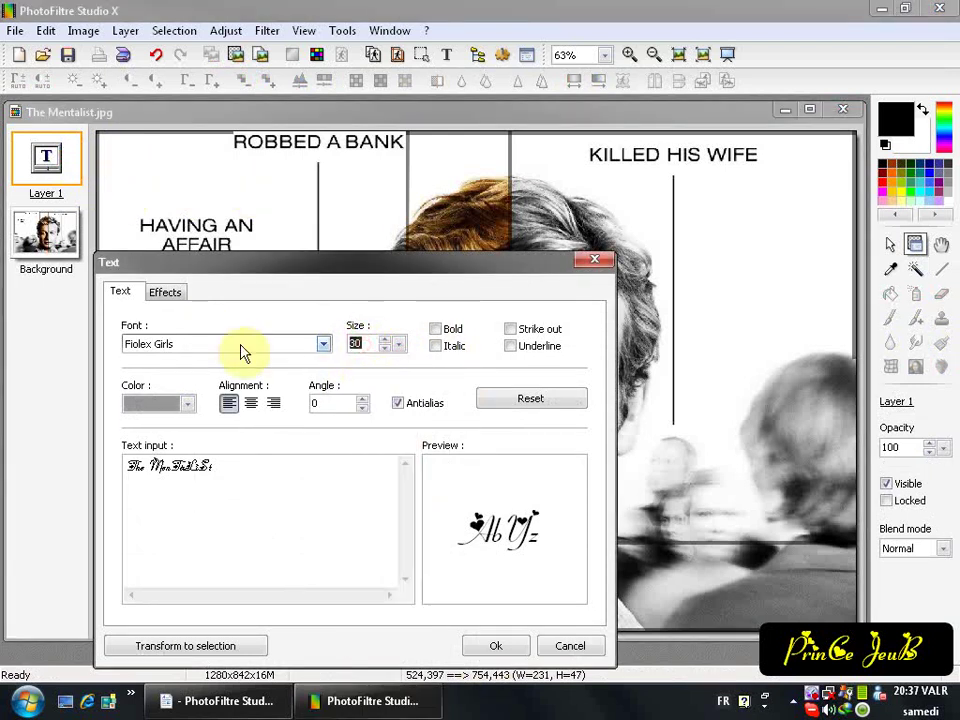
{"action": "type", "text": "80"}
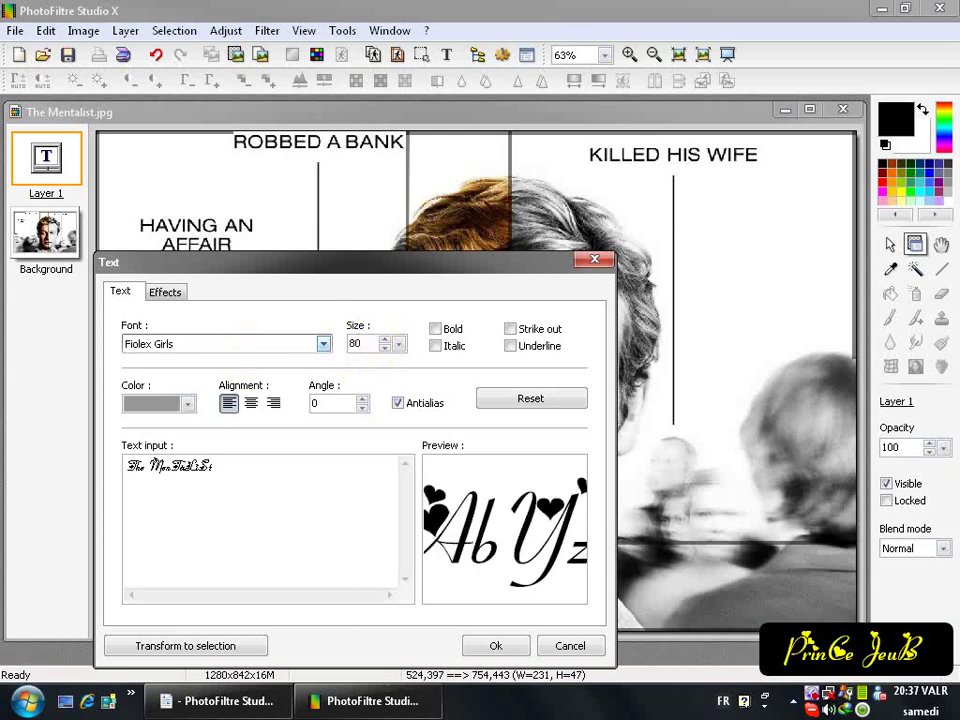
{"action": "left_click", "coordinate": [495, 645]}
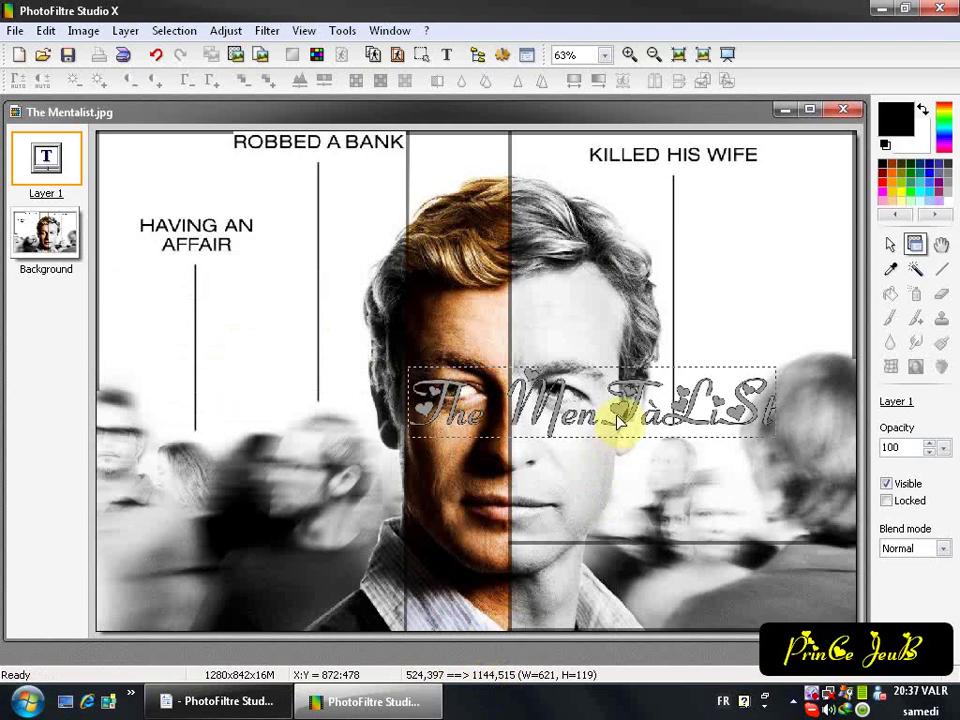
Move the title to start at the coloured strip's right edge, just above the chin-height line, and reduce its size to 77.
{"action": "left_click_drag", "start_coordinate": [624, 419], "coordinate": [728, 510]}
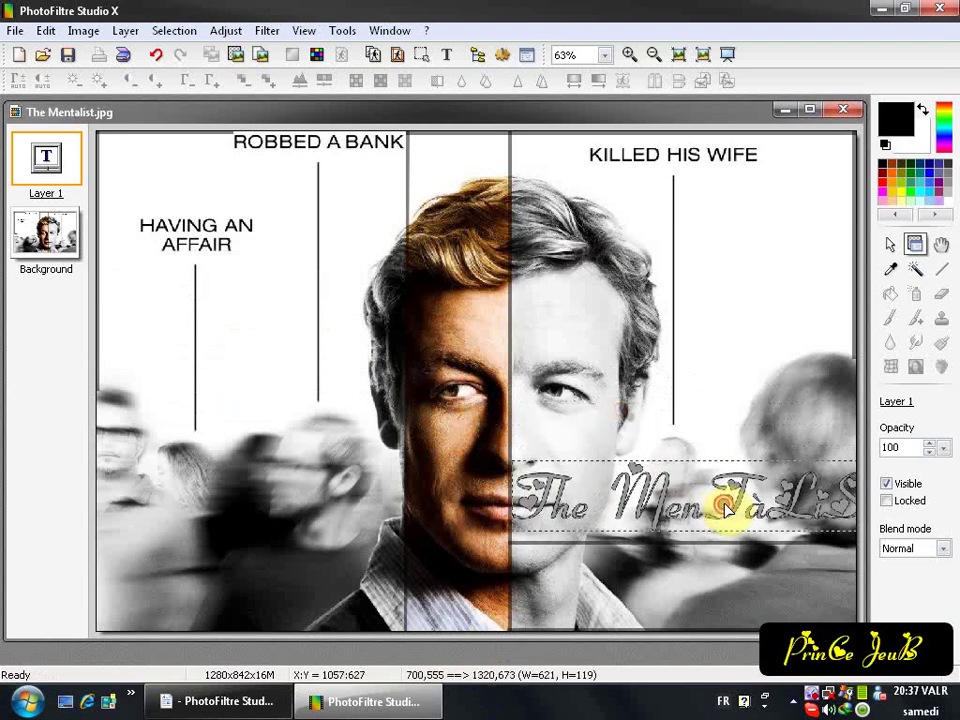
{"action": "double_click", "coordinate": [728, 510]}
{"action": "left_click", "coordinate": [385, 348]}
{"action": "left_click", "coordinate": [385, 348]}
{"action": "left_click", "coordinate": [385, 348]}
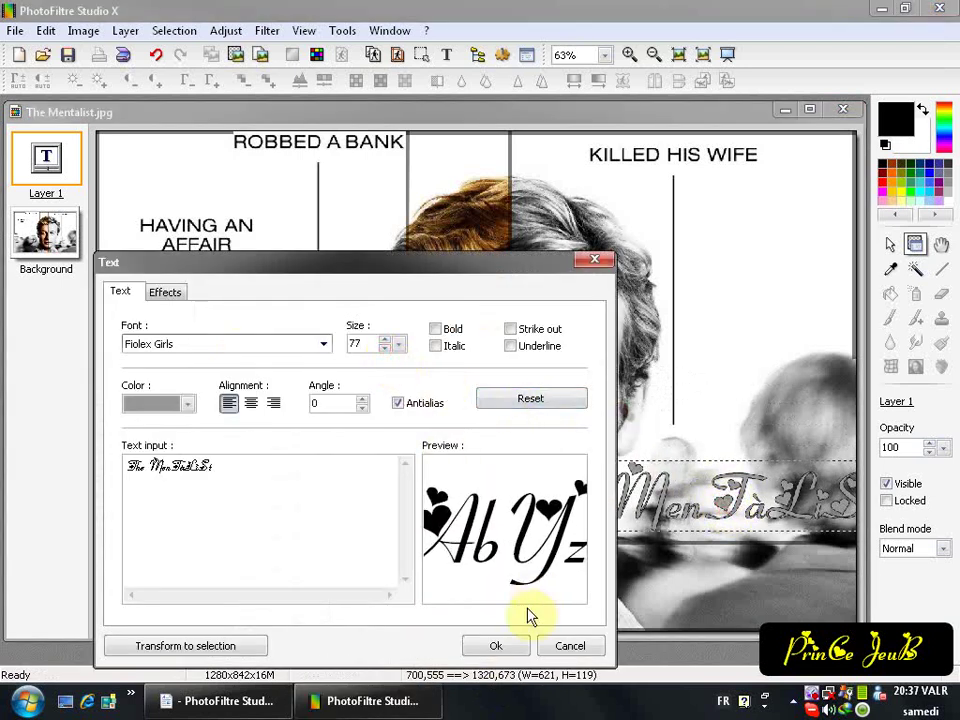
{"action": "left_click", "coordinate": [497, 645]}
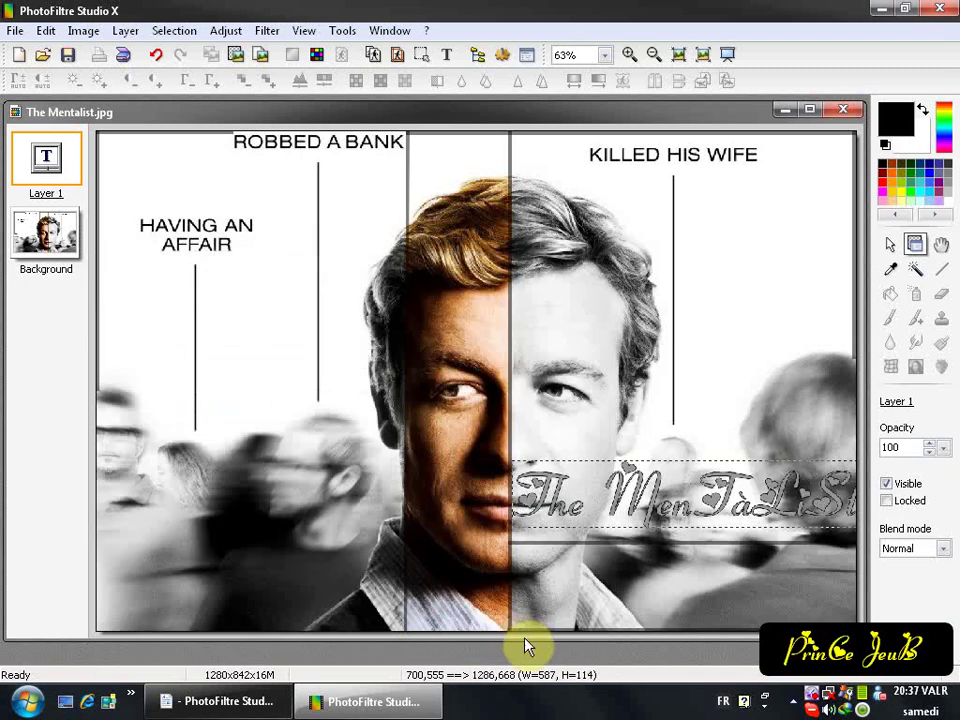
Reduce the title text's size to 74.
{"action": "double_click", "coordinate": [529, 505]}
{"action": "left_click", "coordinate": [384, 348]}
{"action": "left_click", "coordinate": [384, 348]}
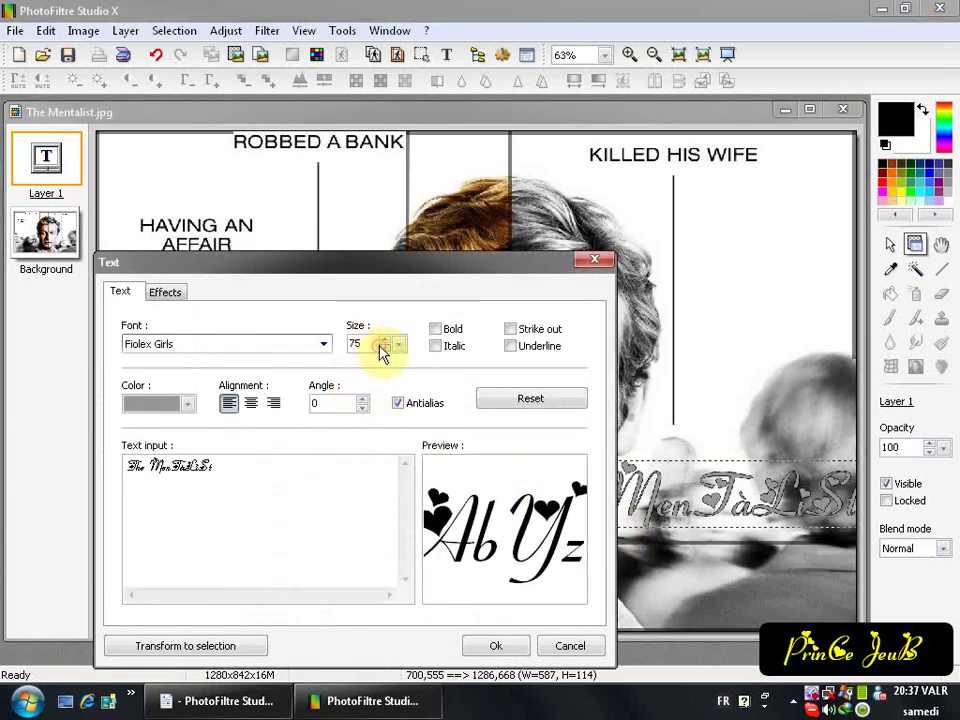
{"action": "left_click", "coordinate": [384, 348]}
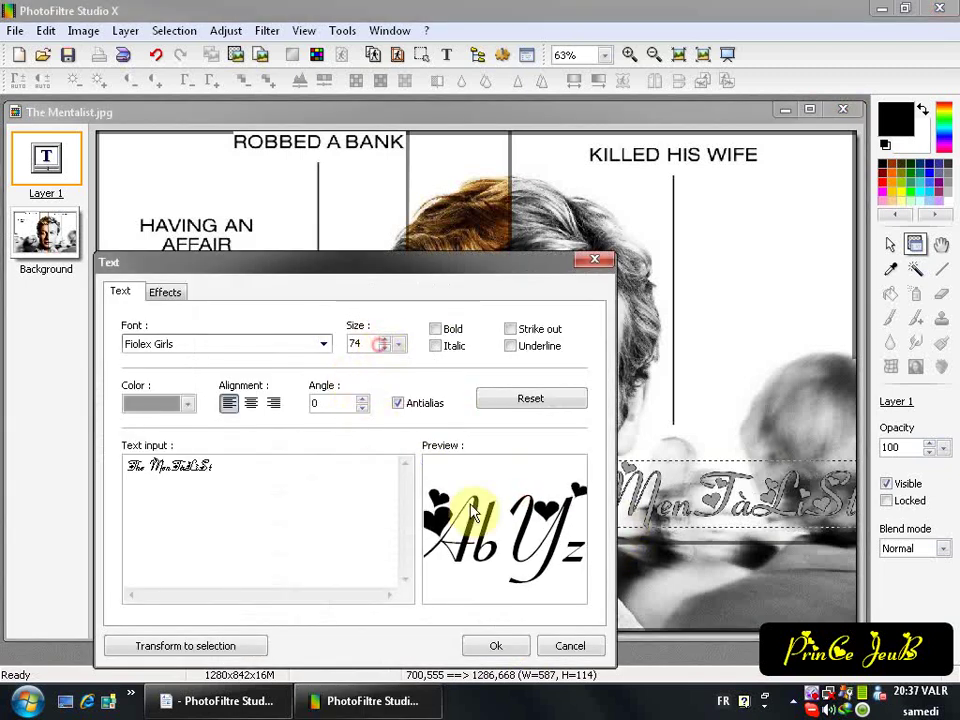
{"action": "left_click", "coordinate": [499, 644]}
Position the title on the chin-height line, between the coloured strip and the image's right edge.
{"action": "left_click_drag", "start_coordinate": [551, 503], "coordinate": [562, 530]}
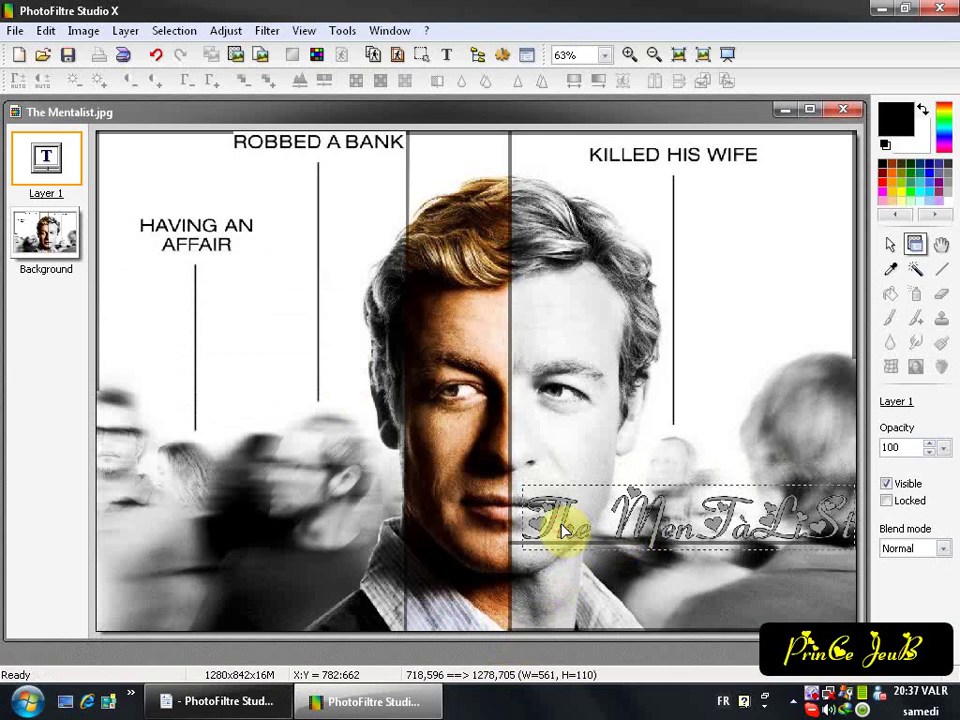
{"action": "scroll", "coordinate": [562, 532], "scroll_direction": "up", "scroll_amount": 1}
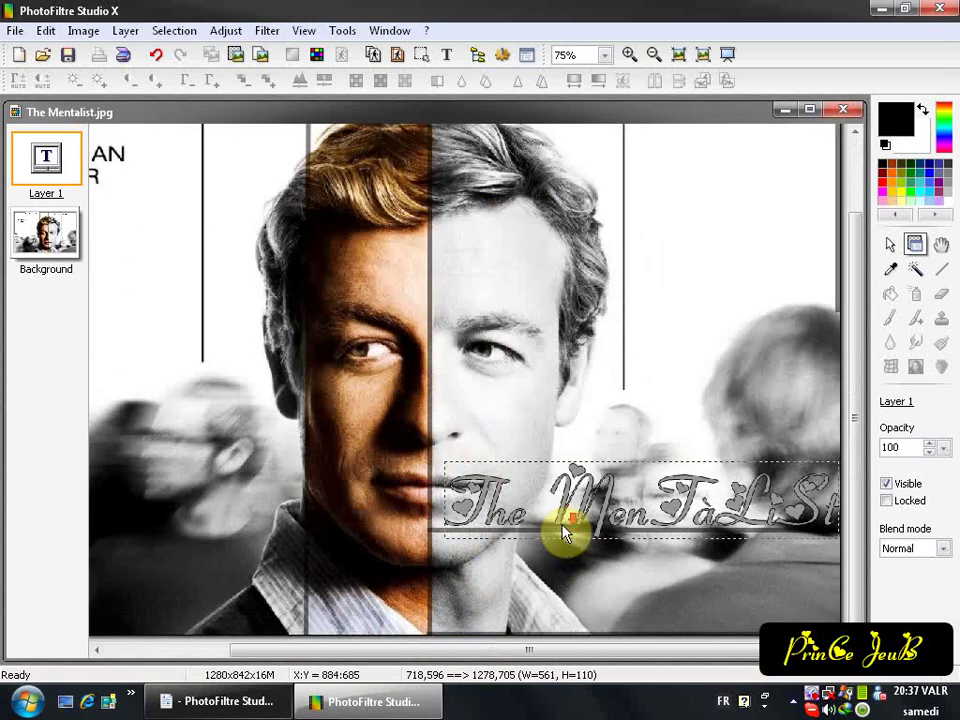
{"action": "scroll", "coordinate": [562, 532], "scroll_direction": "up", "scroll_amount": 1}
{"action": "left_click_drag", "start_coordinate": [517, 491], "coordinate": [510, 491]}
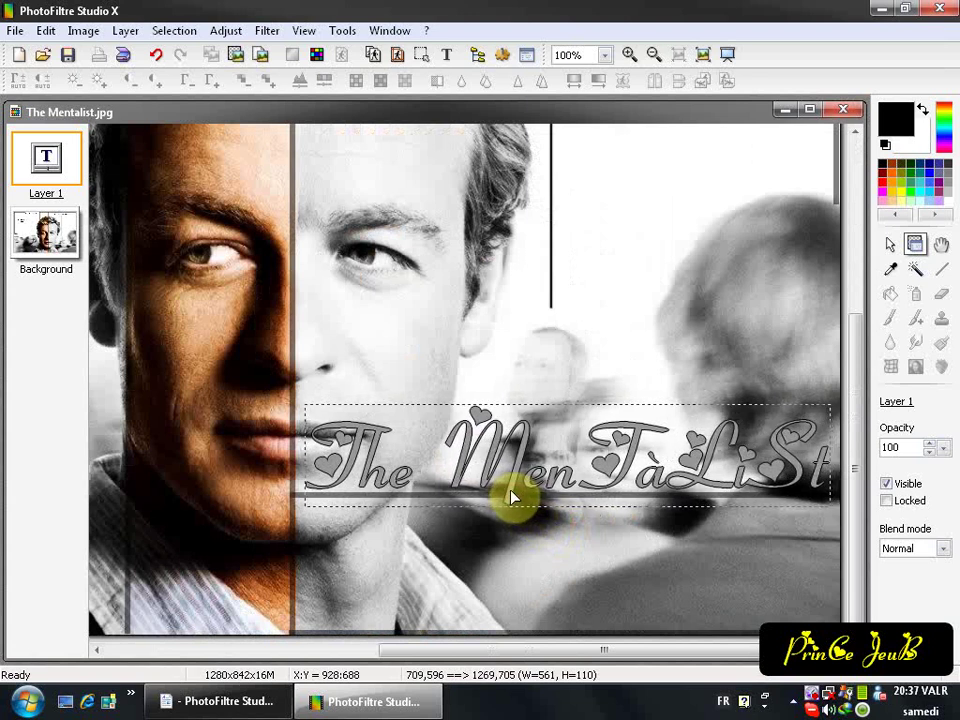
{"action": "scroll", "coordinate": [512, 497], "scroll_direction": "up", "scroll_amount": 2}
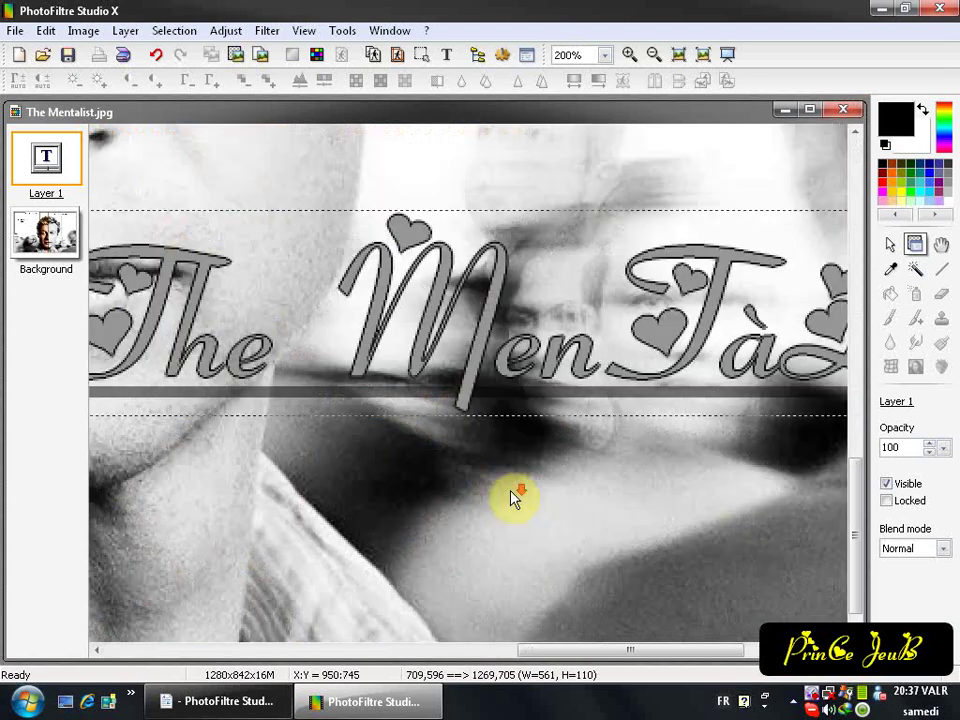
{"action": "scroll", "coordinate": [512, 497], "scroll_direction": "down", "scroll_amount": 2}
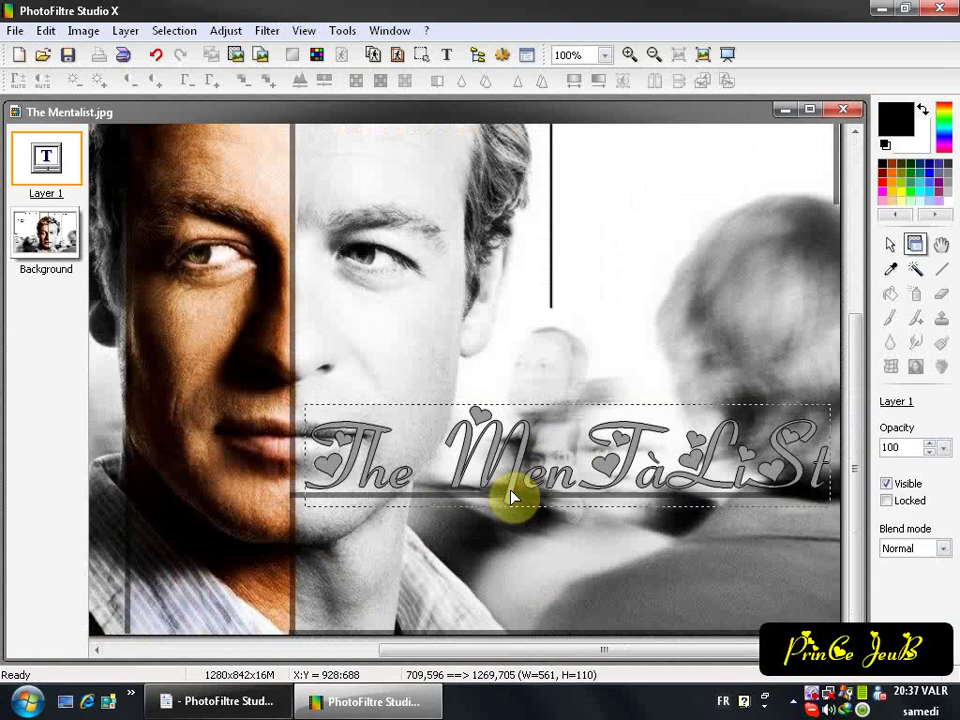
Convert the title's text layer to an image layer and apply a black Progressive contour inside the letters, width 3, style None.
{"action": "right_click", "coordinate": [45, 170]}
{"action": "left_click", "coordinate": [135, 414]}
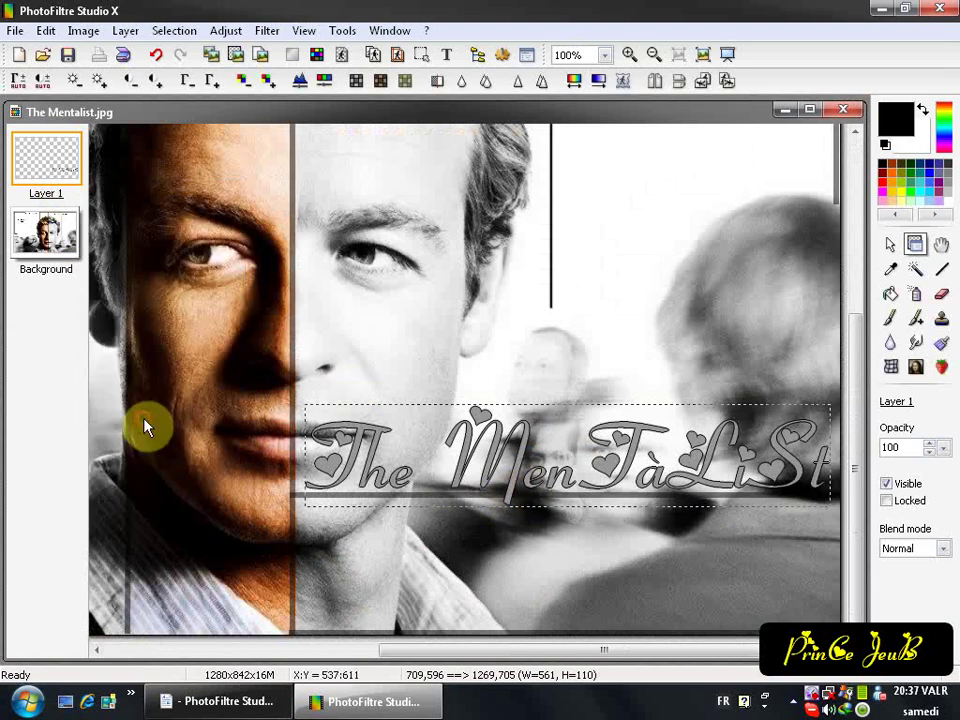
{"action": "left_click", "coordinate": [266, 31]}
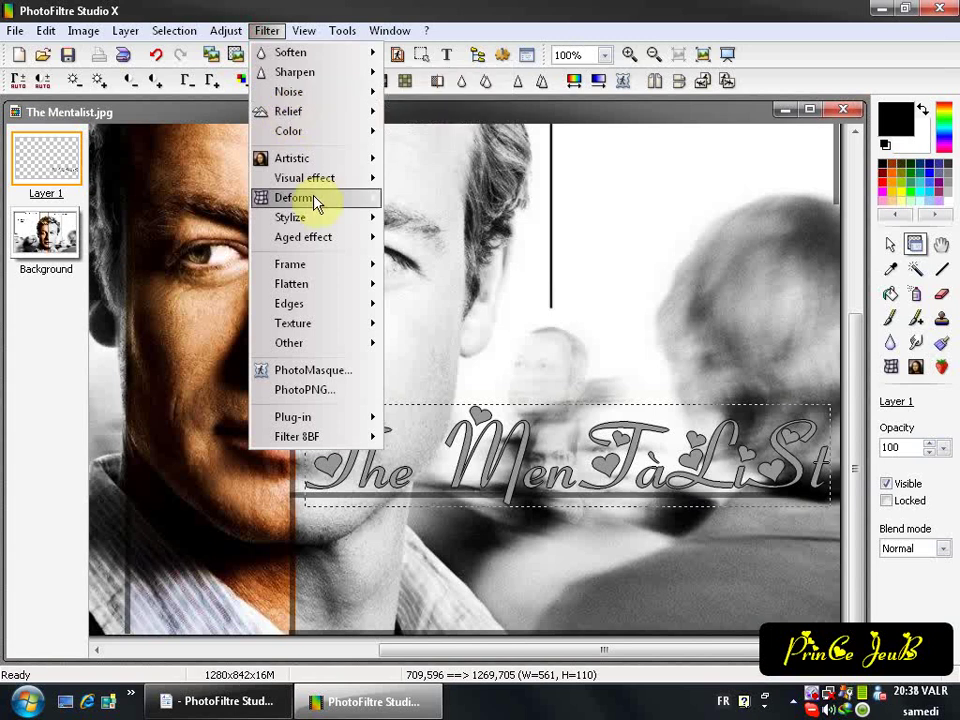
{"action": "left_click", "coordinate": [411, 350]}
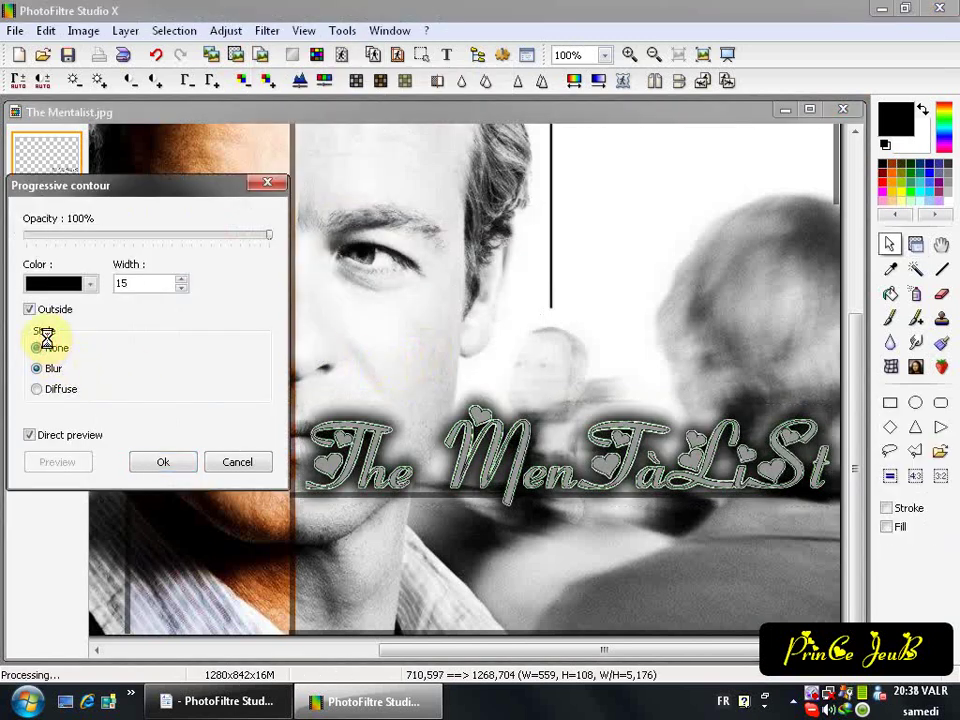
{"action": "left_click", "coordinate": [37, 347]}
{"action": "left_click", "coordinate": [29, 309]}
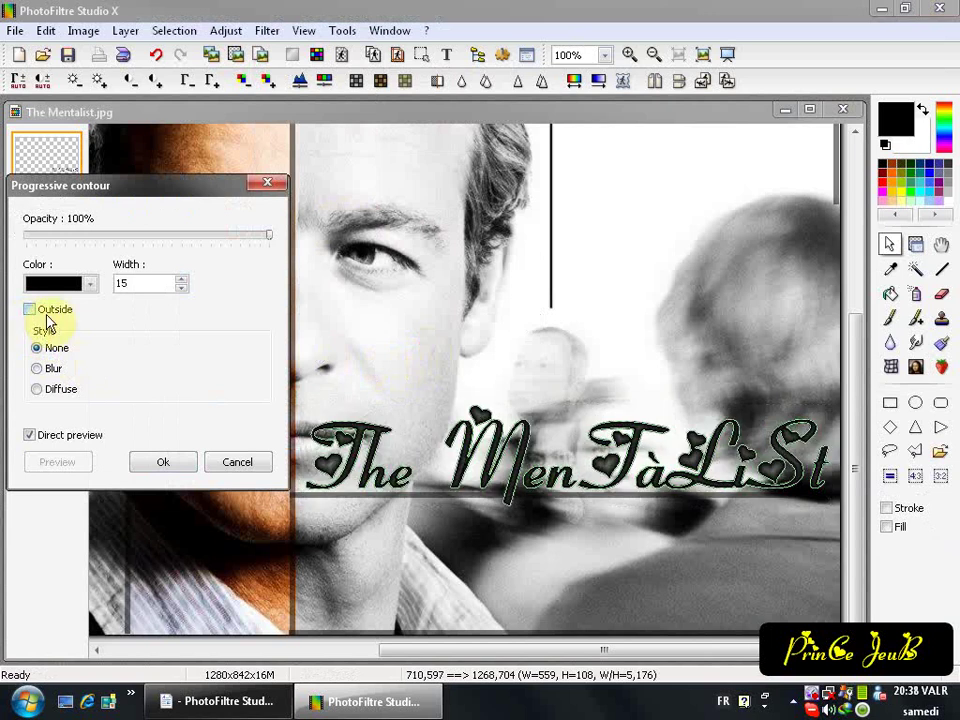
{"action": "double_click", "coordinate": [152, 283]}
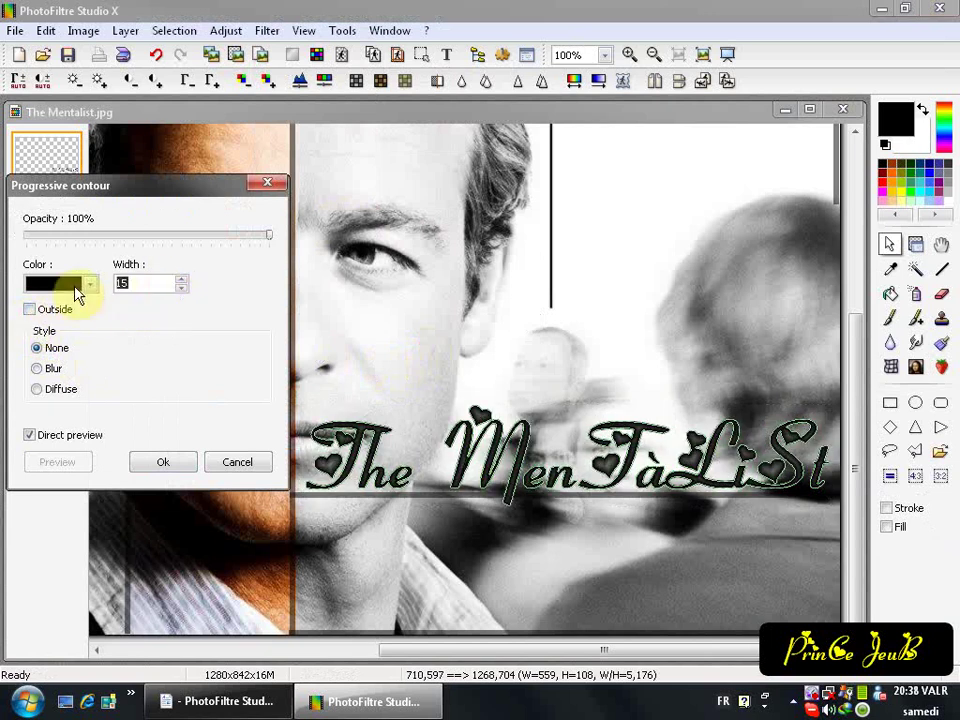
{"action": "type", "text": "3"}
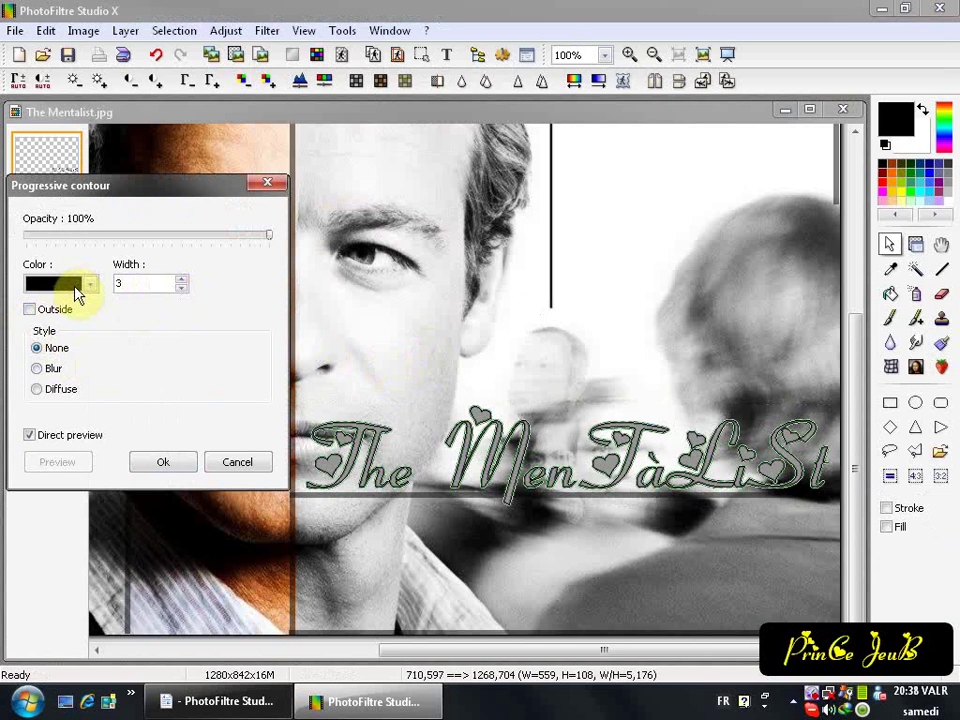
{"action": "left_click", "coordinate": [141, 461]}
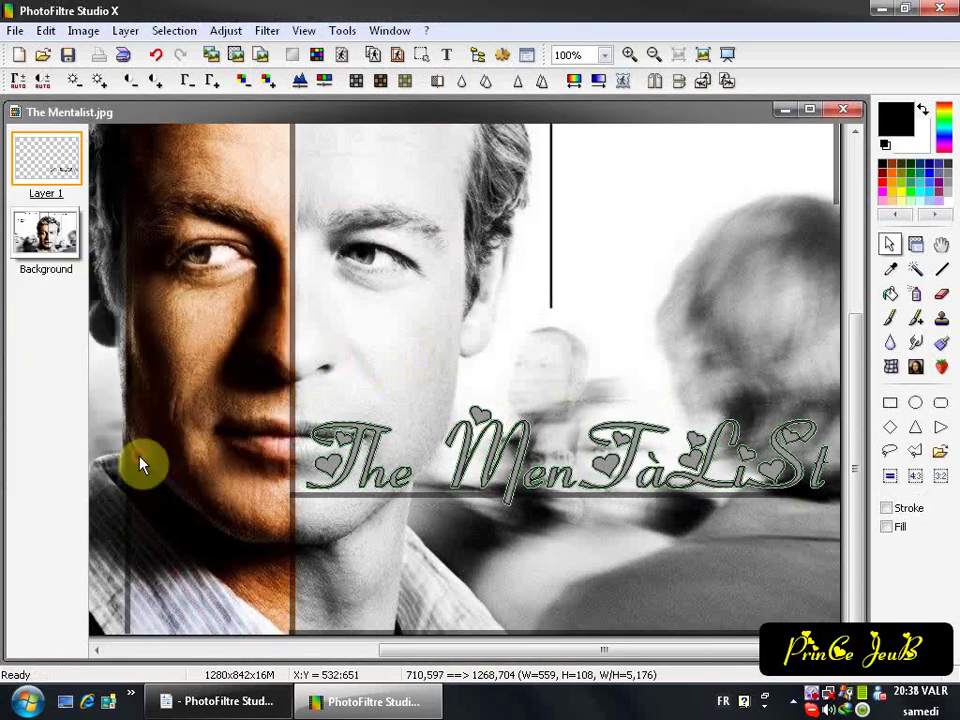
Raise the title's gamma, clear the selection around the letters and merge the title layer into the background.
{"action": "left_click", "coordinate": [209, 82]}
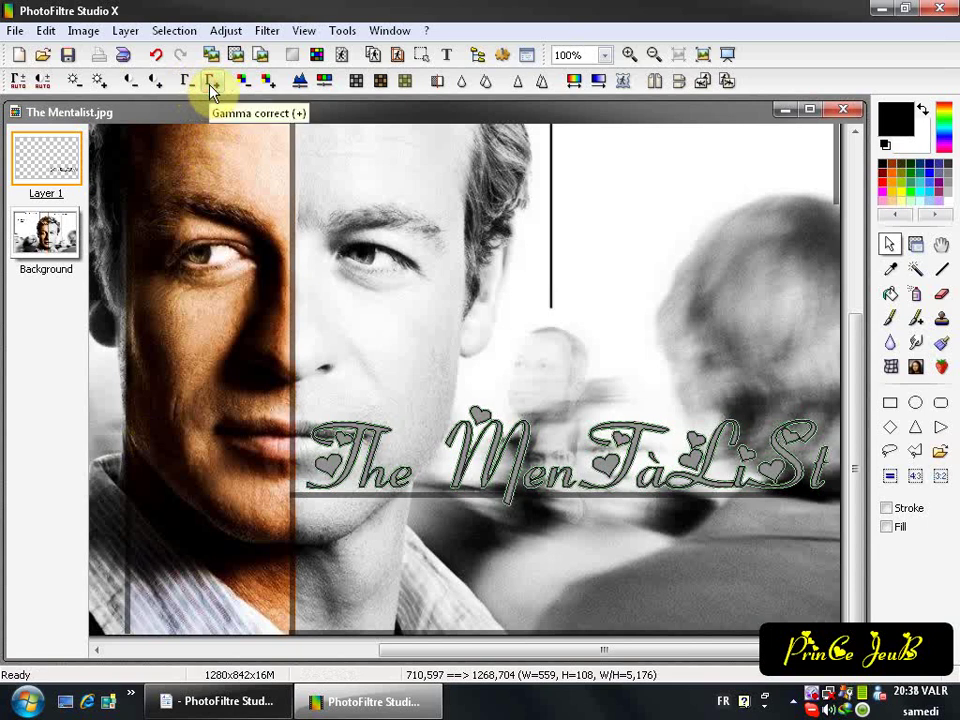
{"action": "left_click", "coordinate": [210, 84]}
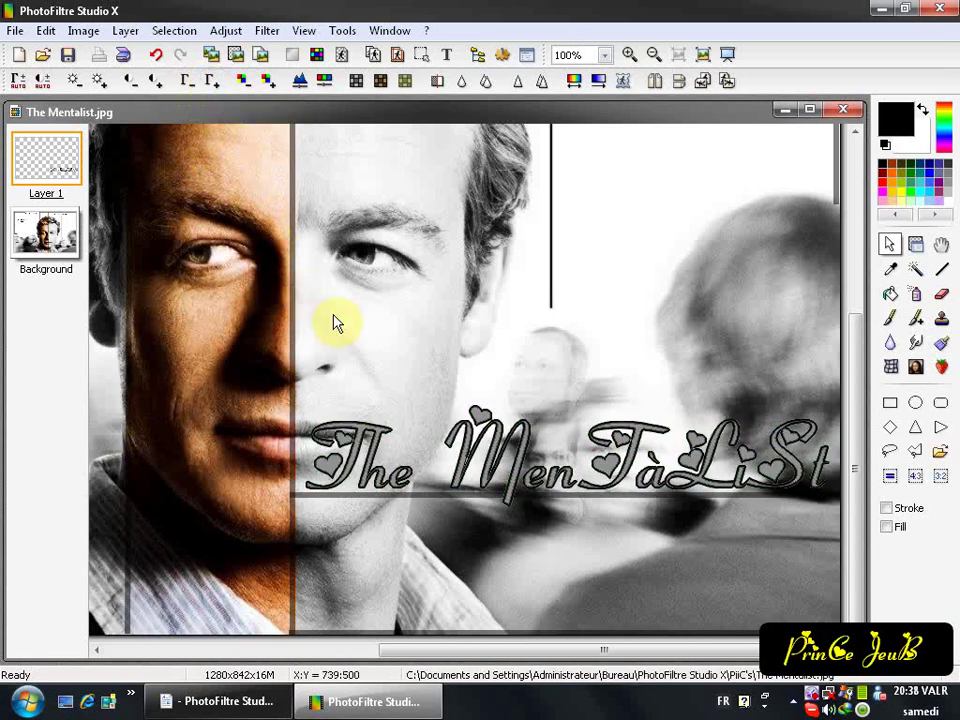
{"action": "scroll", "coordinate": [392, 362], "scroll_direction": "down", "scroll_amount": 1}
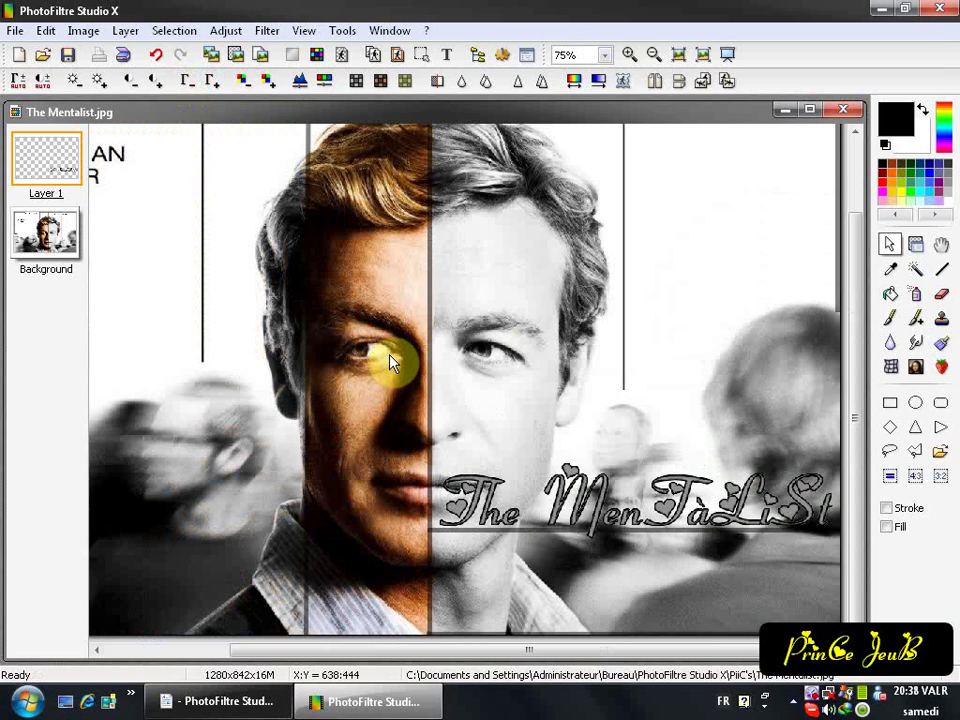
{"action": "scroll", "coordinate": [392, 362], "scroll_direction": "down", "scroll_amount": 1}
{"action": "scroll", "coordinate": [392, 362], "scroll_direction": "down", "scroll_amount": 1}
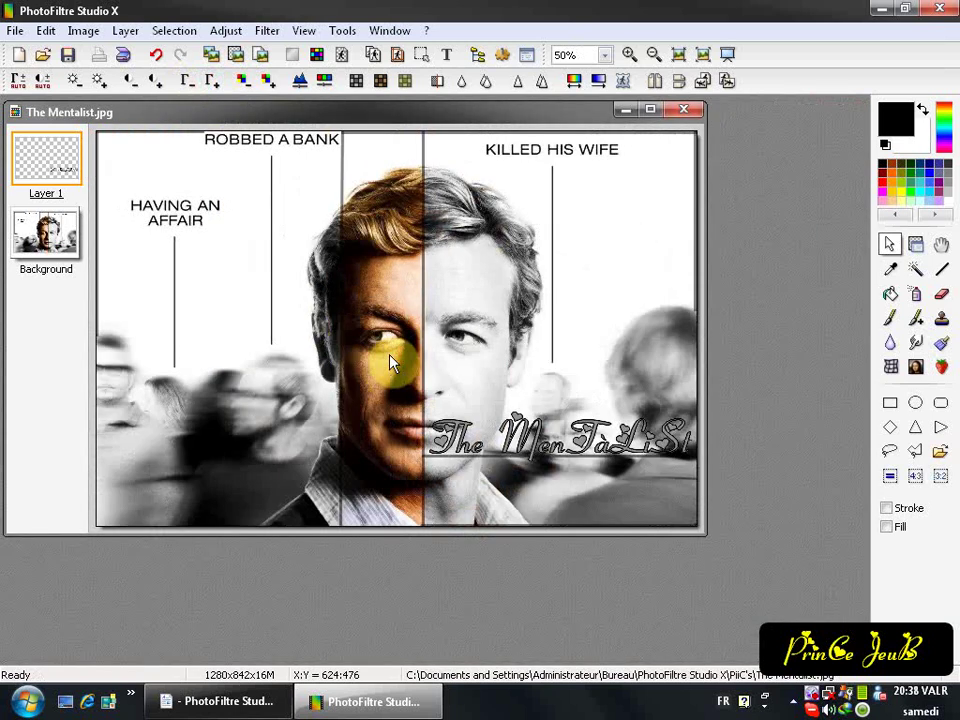
{"action": "key", "text": "ctrl+shift+f"}
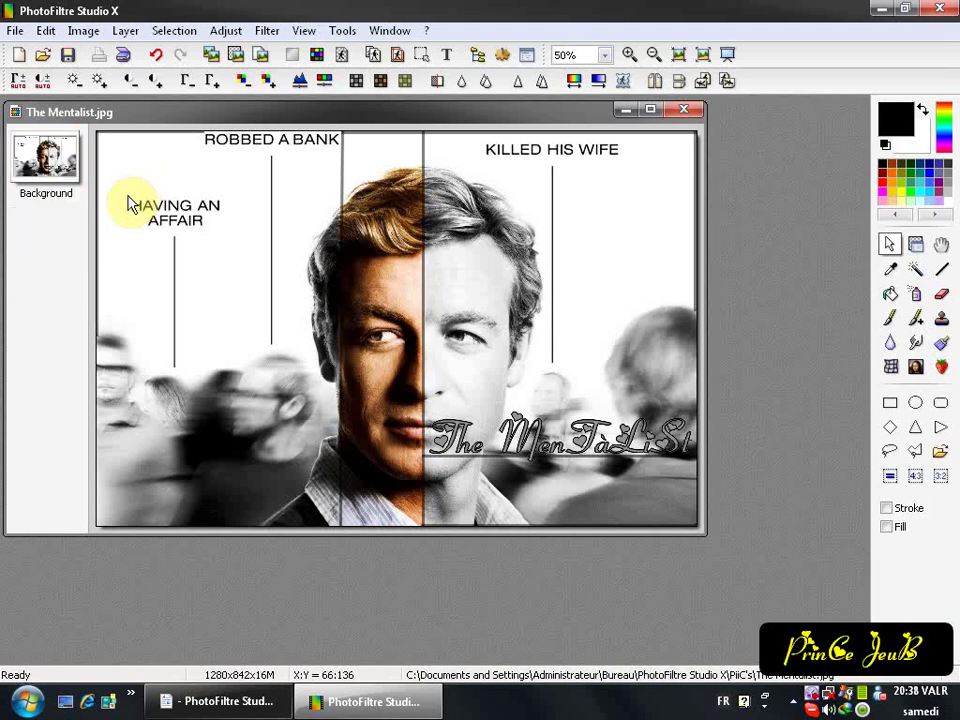
Save the poster to the desktop (Bureau) as a non-interlaced PNG named The Mentalist, with filter type None.
{"action": "left_click", "coordinate": [14, 30]}
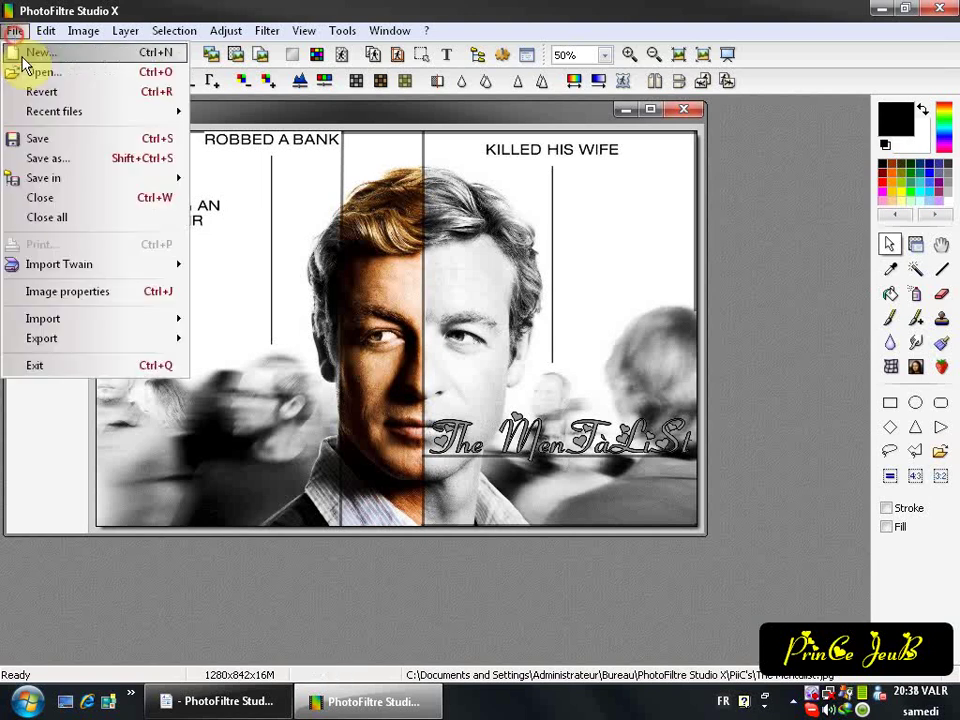
{"action": "left_click", "coordinate": [68, 145]}
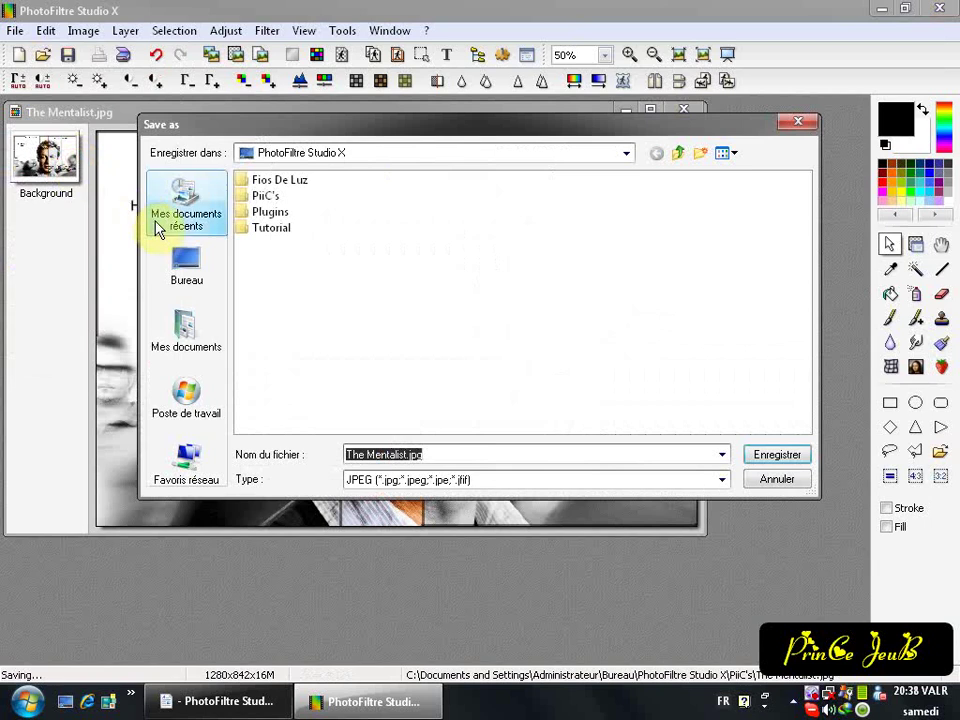
{"action": "left_click", "coordinate": [192, 273]}
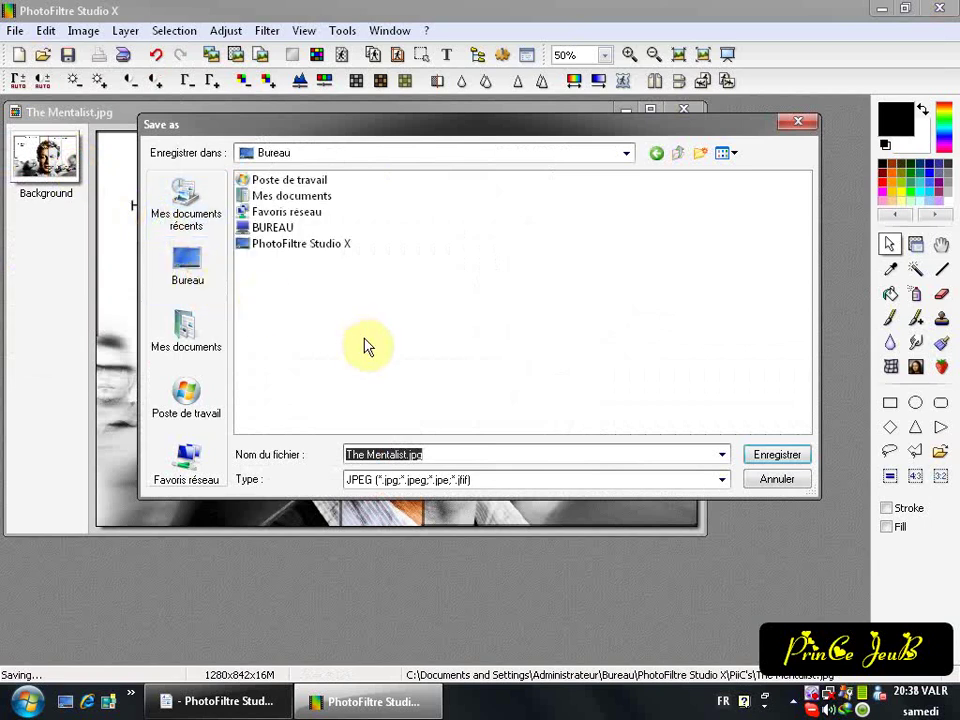
{"action": "left_click", "coordinate": [719, 480]}
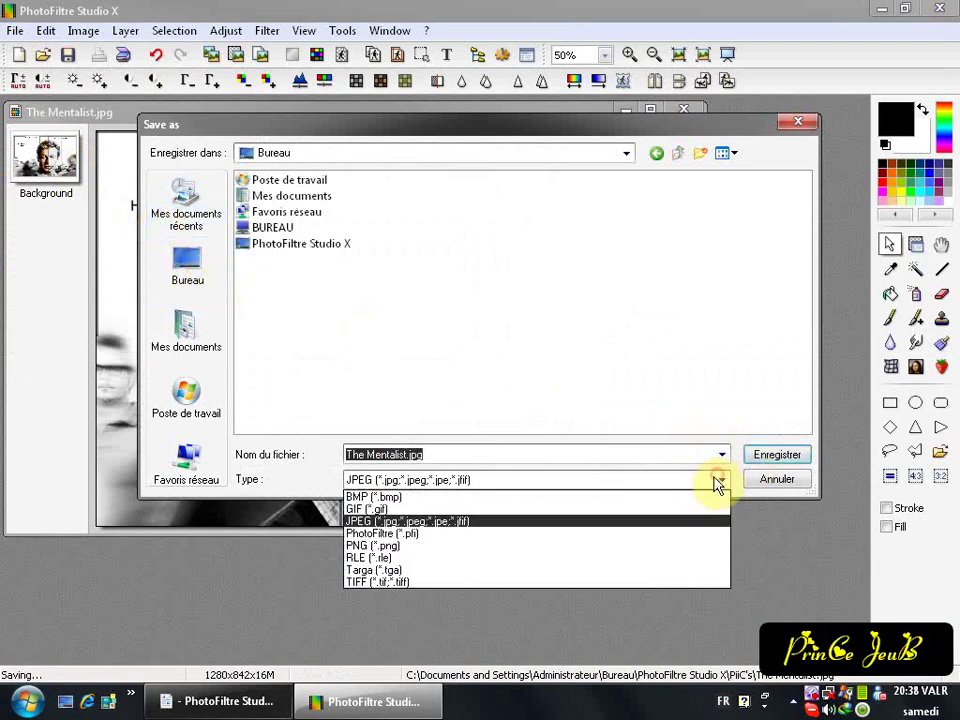
{"action": "left_click", "coordinate": [621, 546]}
{"action": "left_click", "coordinate": [762, 458]}
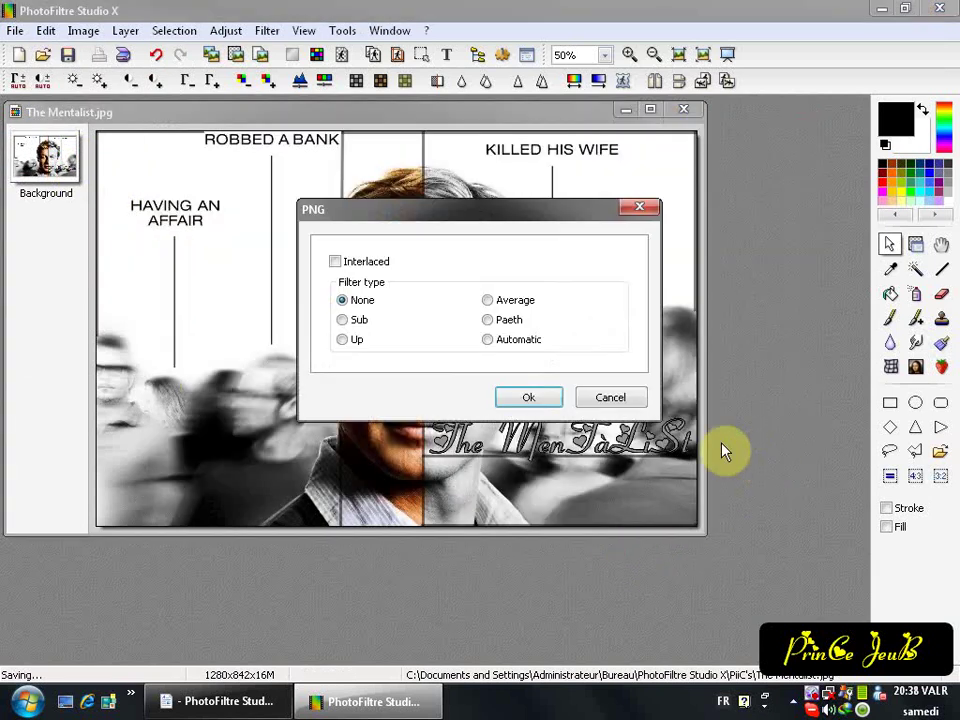
{"action": "left_click", "coordinate": [527, 405]}
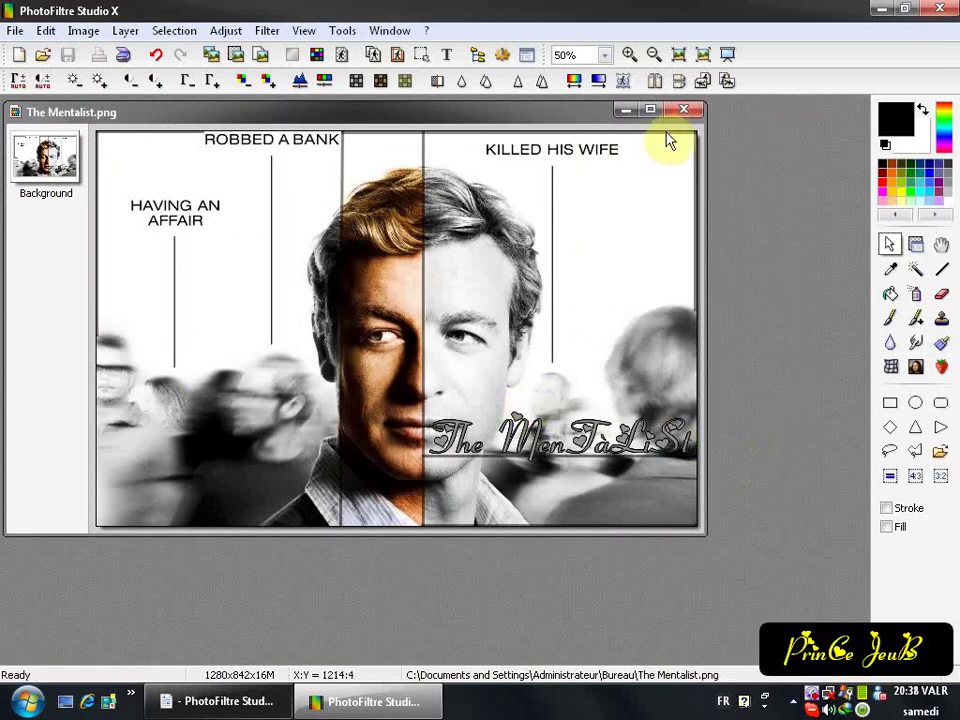
Close the image and PhotoFiltre Studio X, and view The Mentalist.png from the desktop as a full-screen slideshow in the Windows image viewer.
{"action": "left_click", "coordinate": [683, 109]}
{"action": "left_click", "coordinate": [940, 9]}
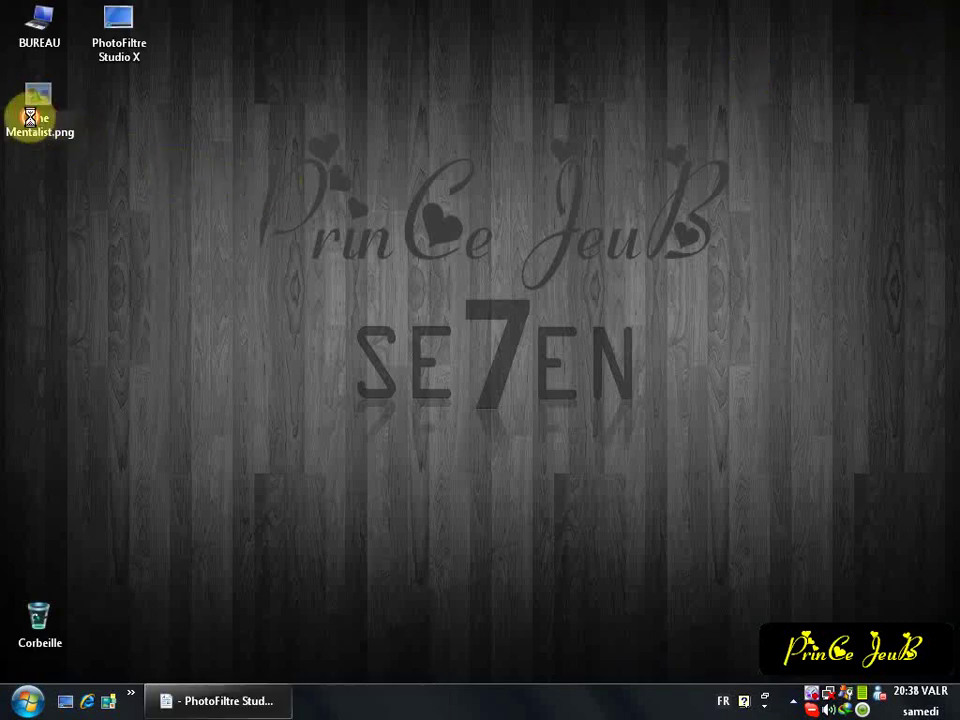
{"action": "double_click", "coordinate": [32, 105]}
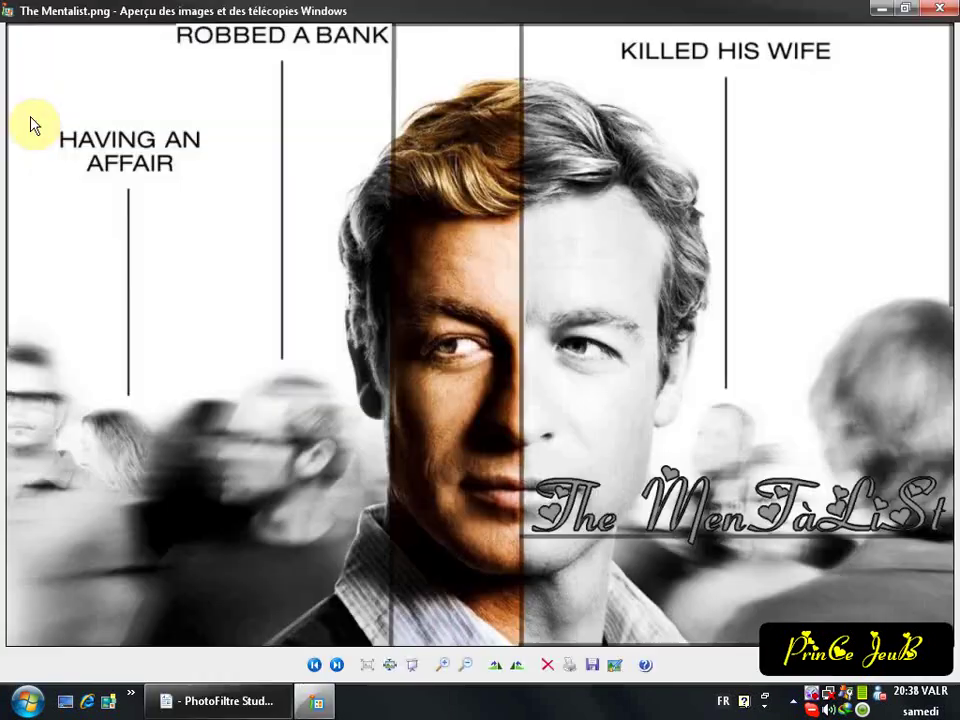
{"action": "left_click", "coordinate": [411, 672]}
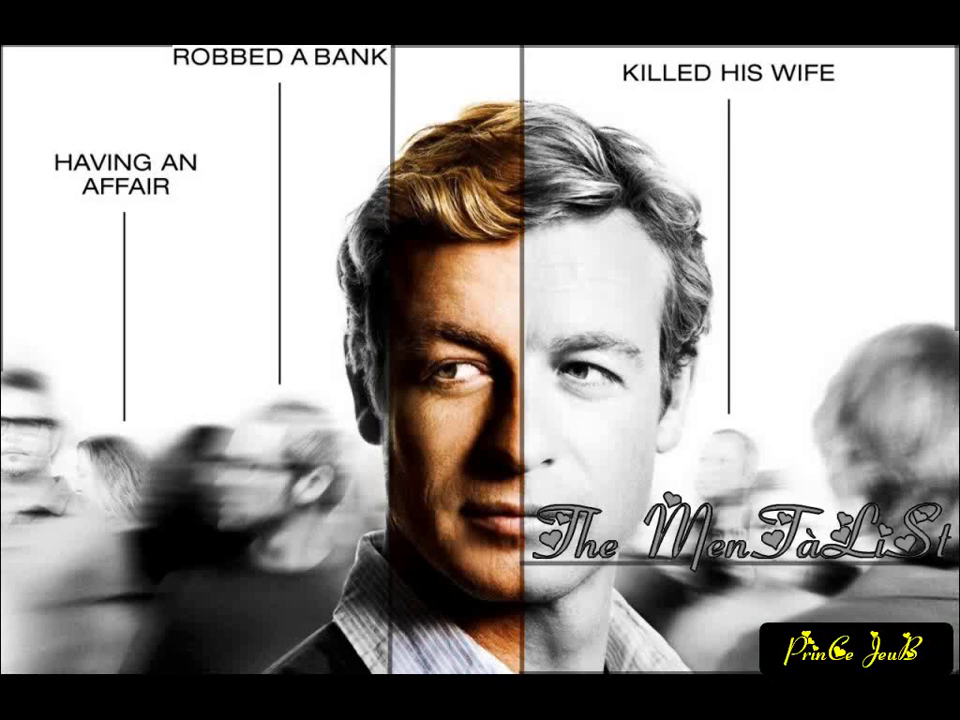